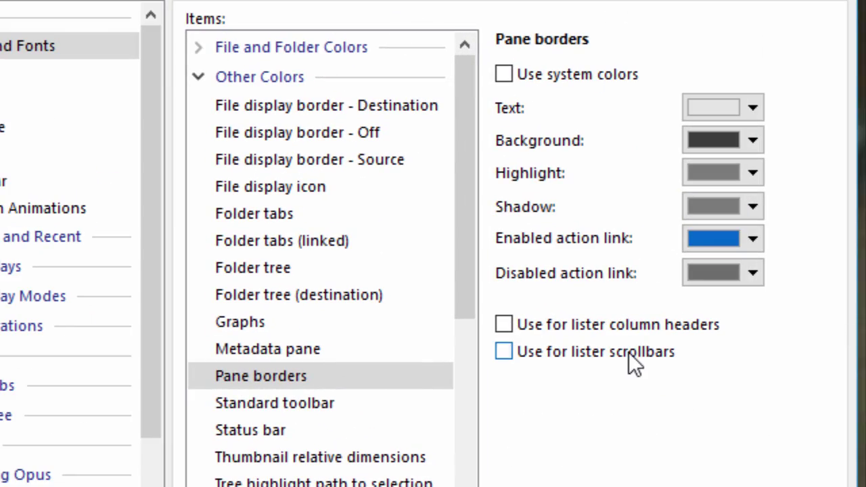
Step: Apply the pane border colours to lister scrollbars and column headers
left_click(629, 352)
left_click(625, 329)
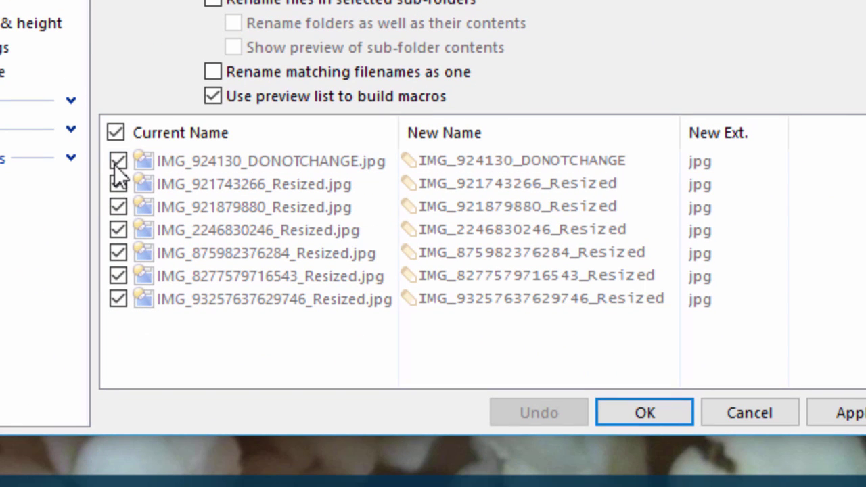
Step: Exclude DONOTCHANGE and rename the other images to Cat Photos names without IMG_ and _Resized
left_click(116, 165)
left_click(438, 205)
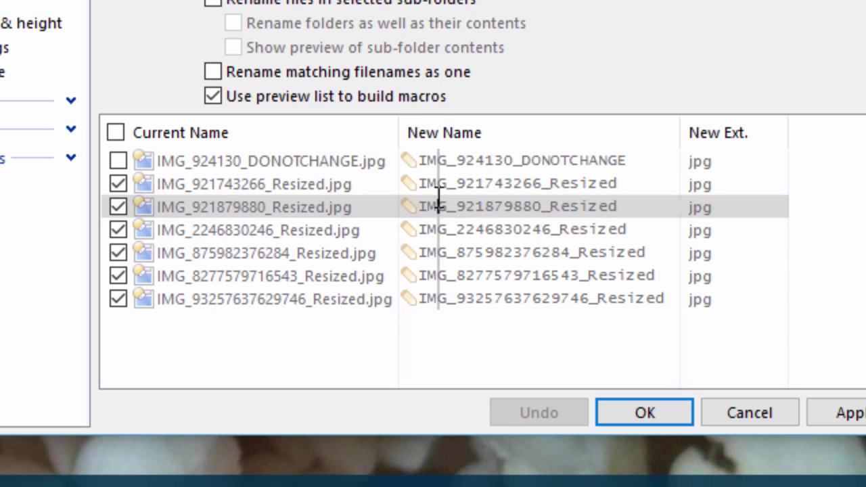
key("End")
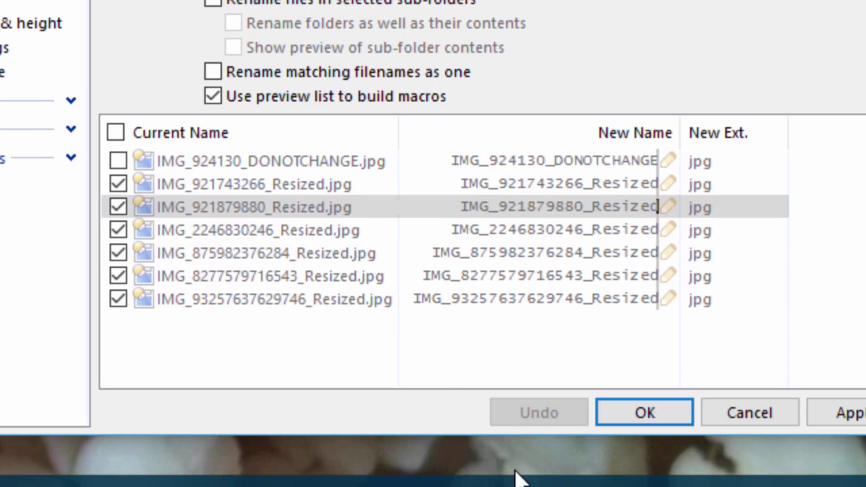
key("BackSpace")
key("BackSpace")
key("BackSpace")
key("BackSpace")
key("BackSpace")
key("BackSpace")
key("BackSpace")
key("BackSpace")
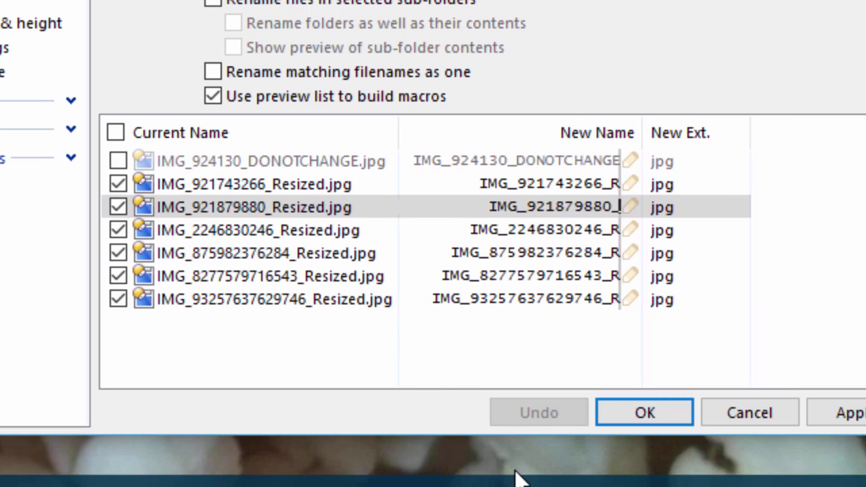
key("Home")
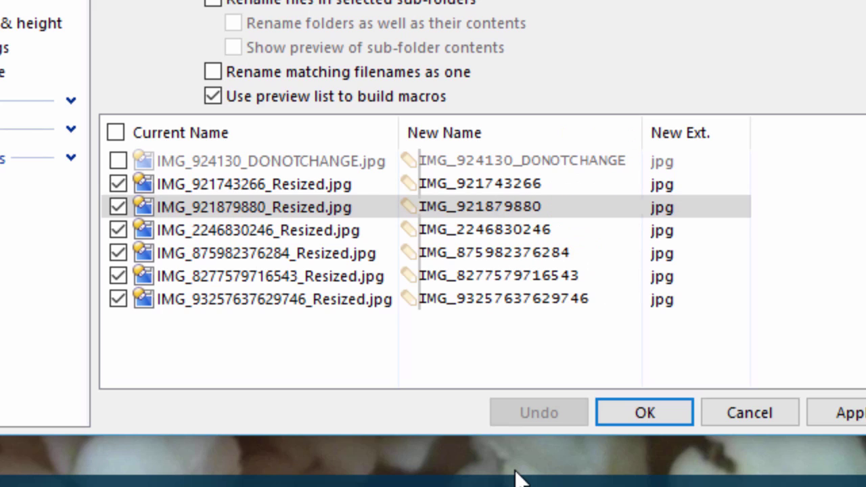
key("Delete")
key("Delete")
key("Delete")
key("Delete")
type("Cat")
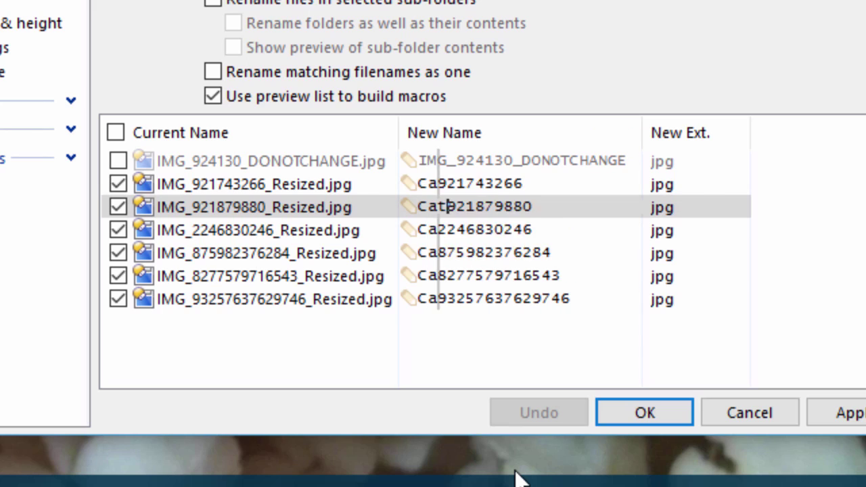
type(" Photos")
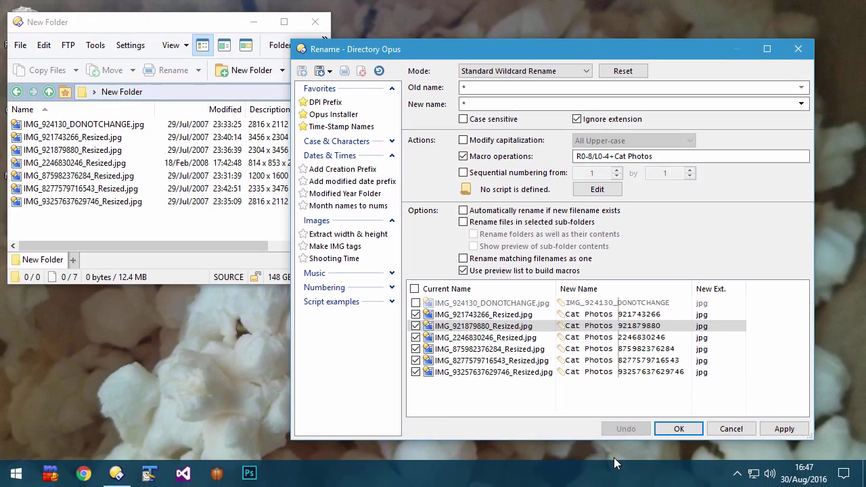
left_click(779, 430)
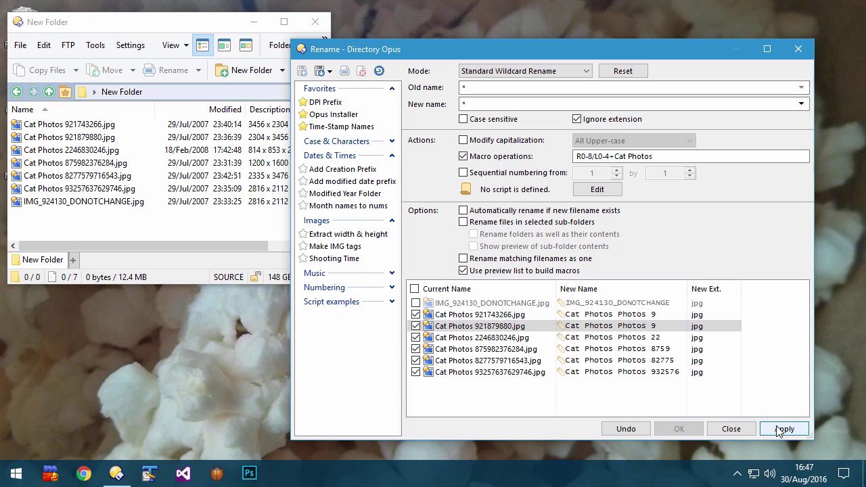
Step: Apply the Modified Year Folder preset to file photos into year folders, then undo it
left_click(464, 156)
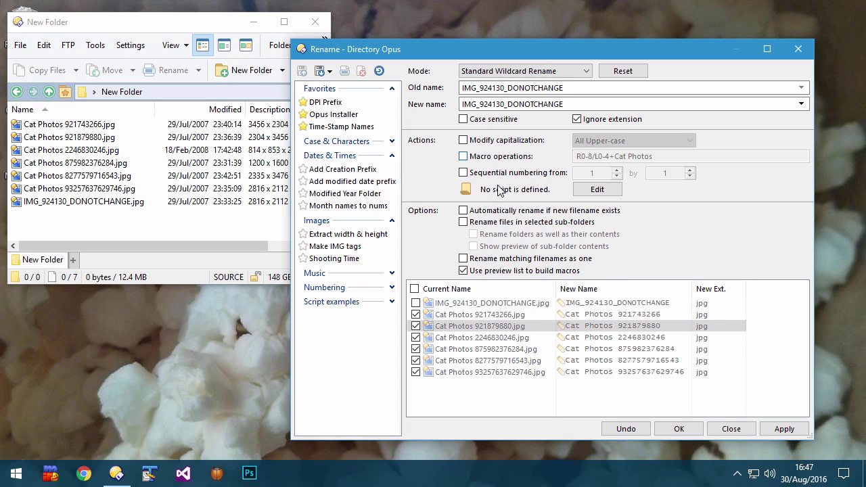
left_click(512, 271)
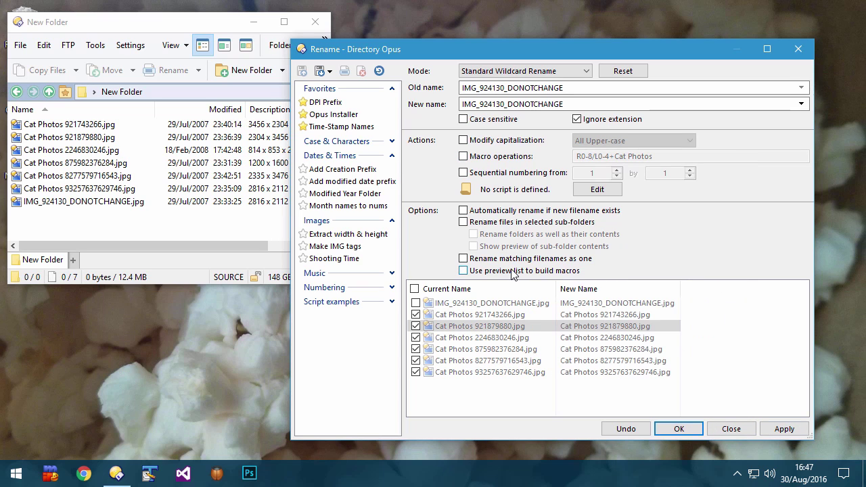
left_click(379, 194)
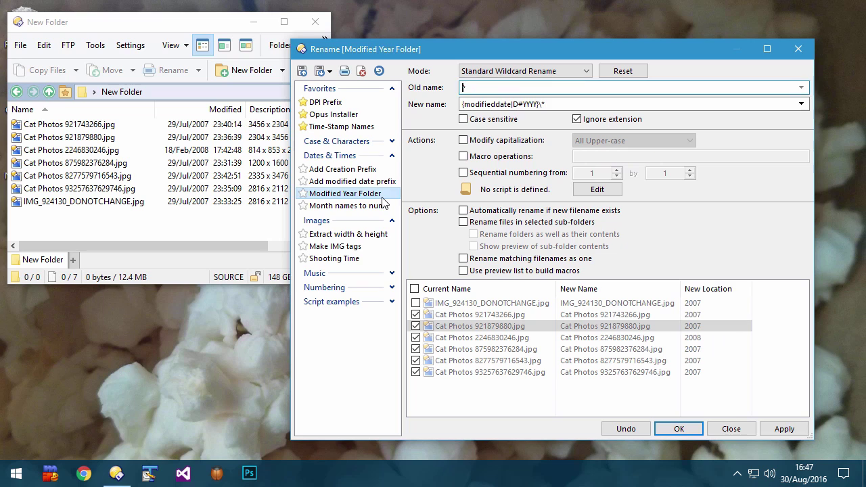
left_click(785, 429)
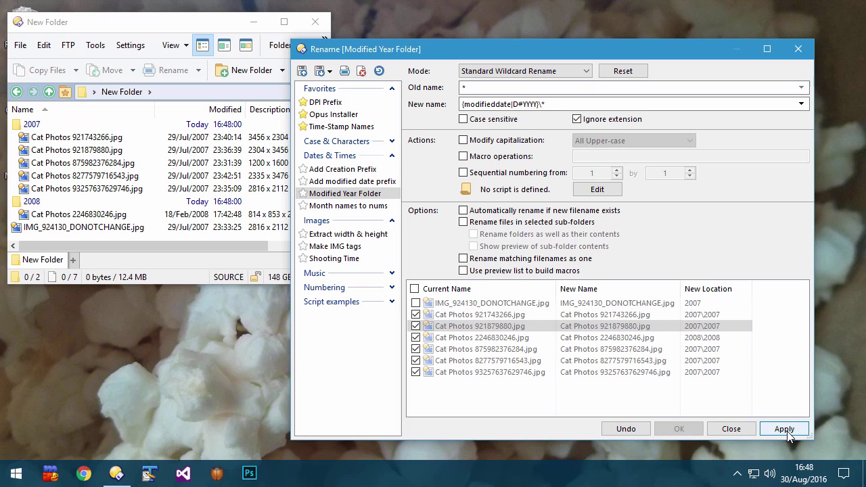
left_click(620, 428)
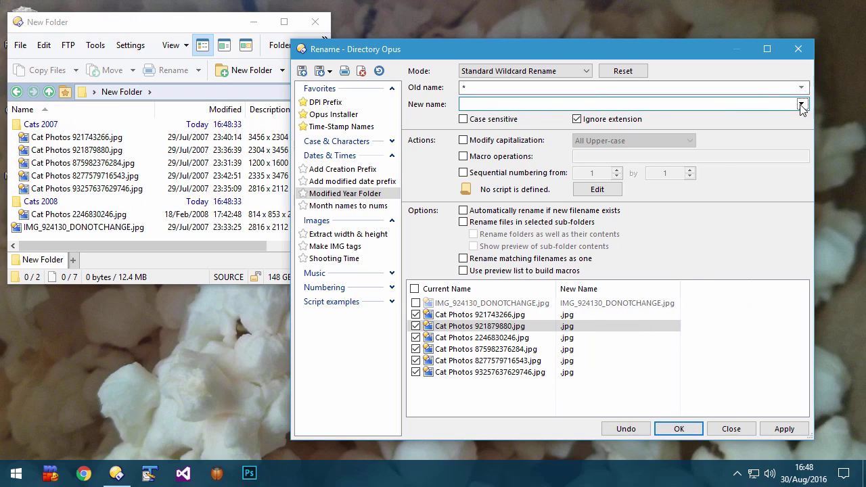
left_click(801, 103)
mouse_move(731, 219)
left_click(617, 366)
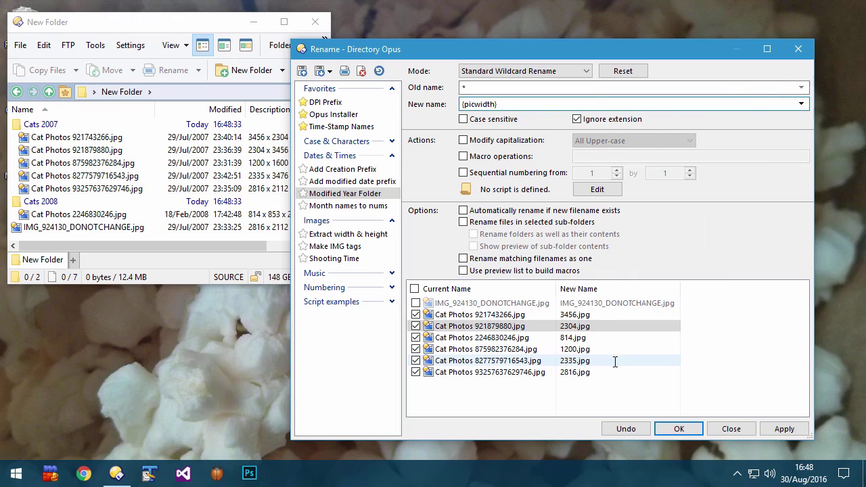
type("*")
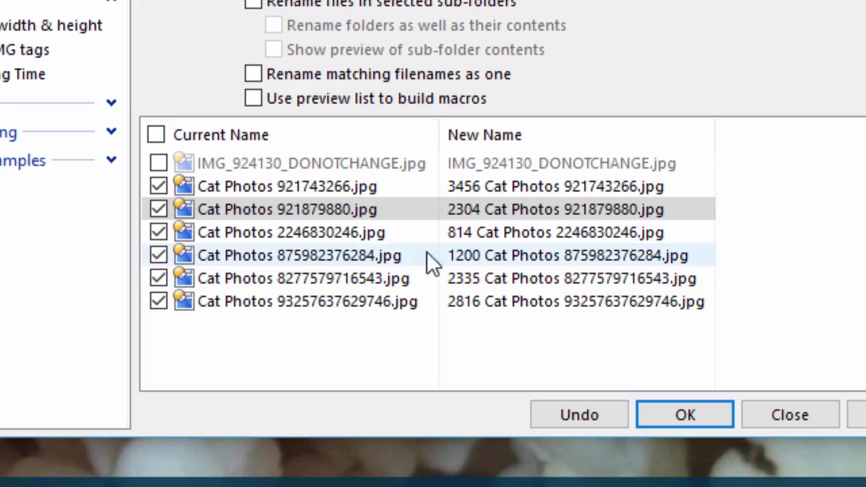
left_click(453, 232)
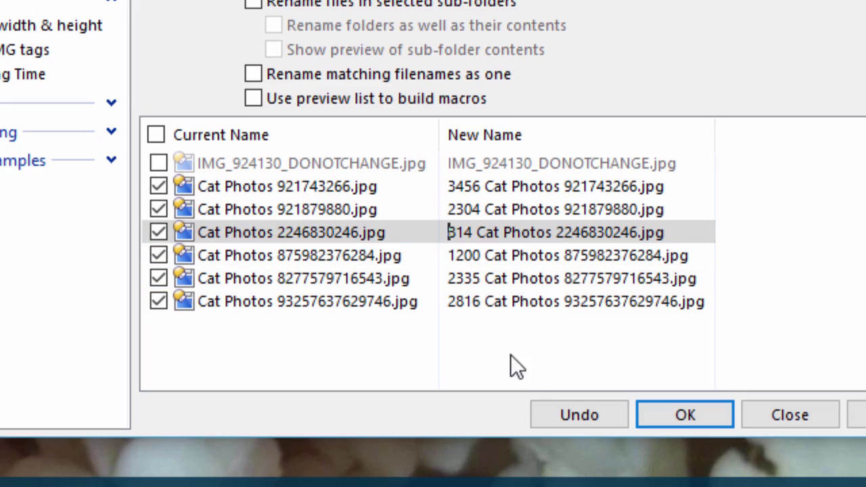
Step: Confirm the 0814 prefix, then load the AlphaCount DateTaken numbering preset and reveal its script
type("0")
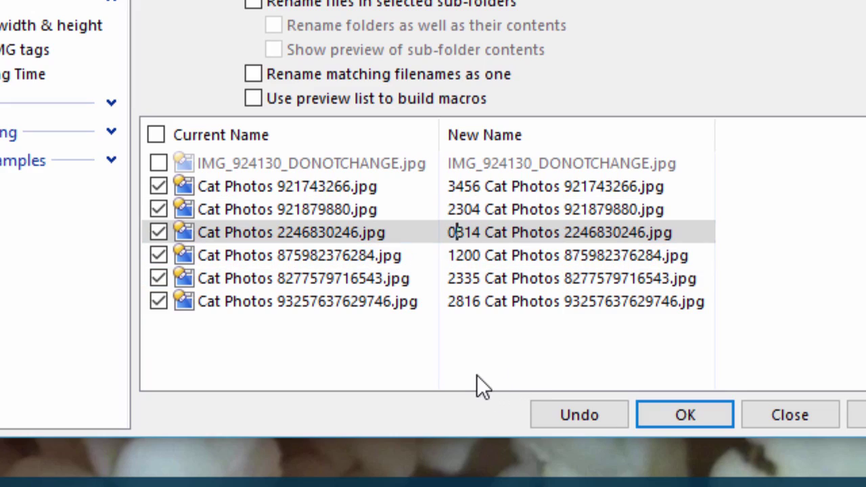
key("Return")
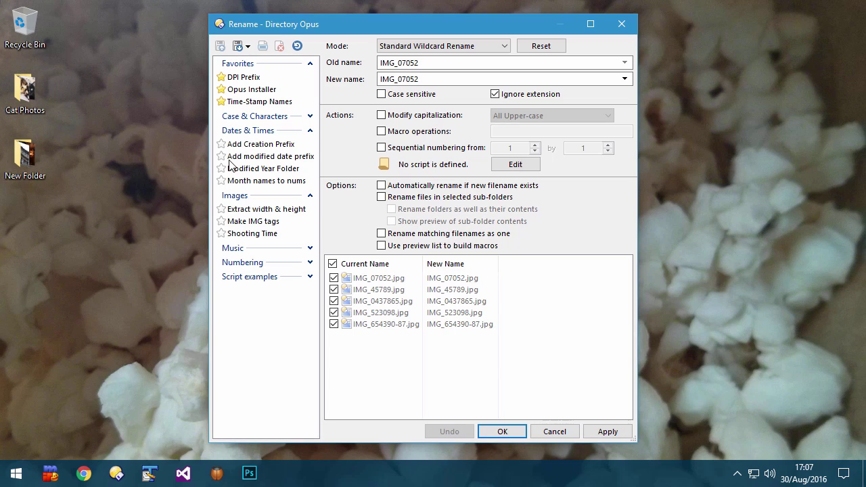
left_click(263, 263)
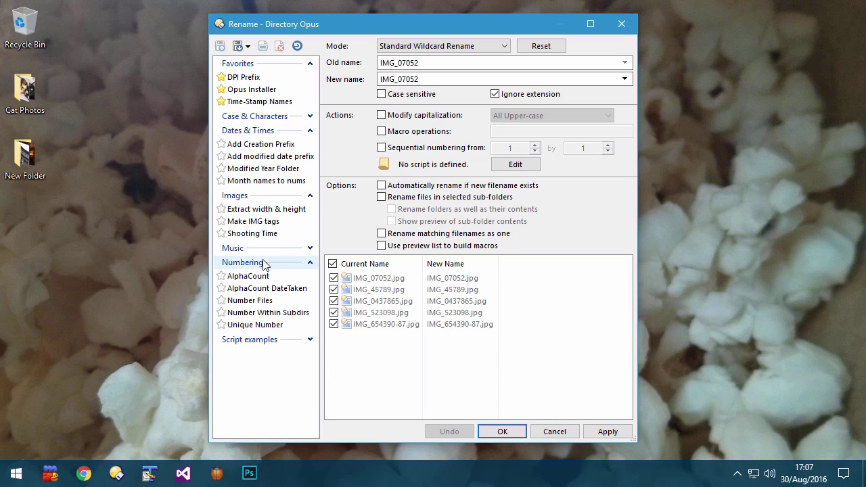
left_click(264, 289)
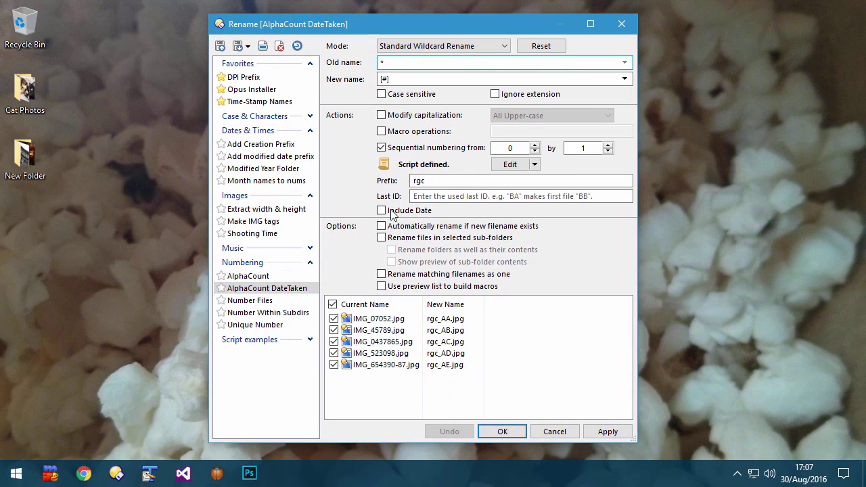
left_click(512, 169)
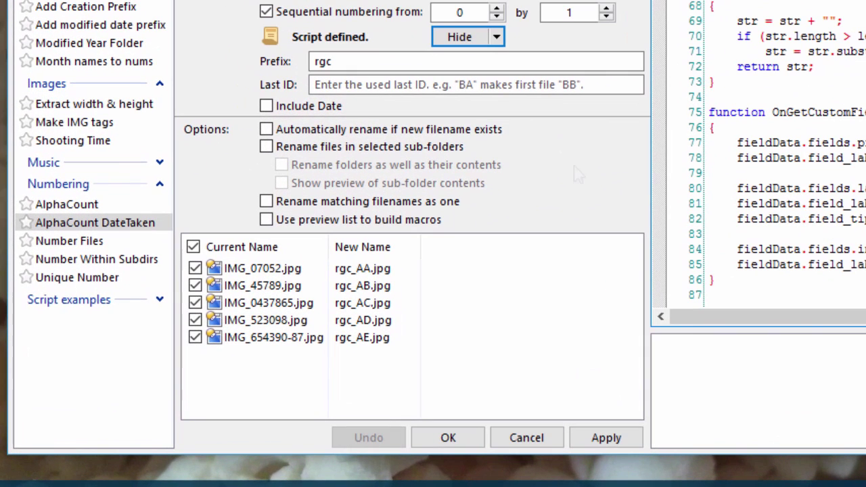
Step: Set prefix Helix and last ID BB, and include the date taken in names
double_click(323, 60)
type("Helix")
key("Tab")
type("BB")
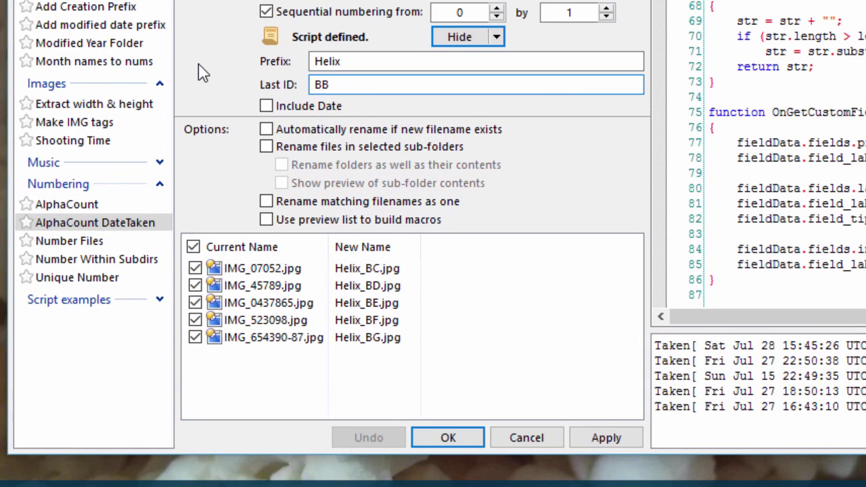
left_click(267, 106)
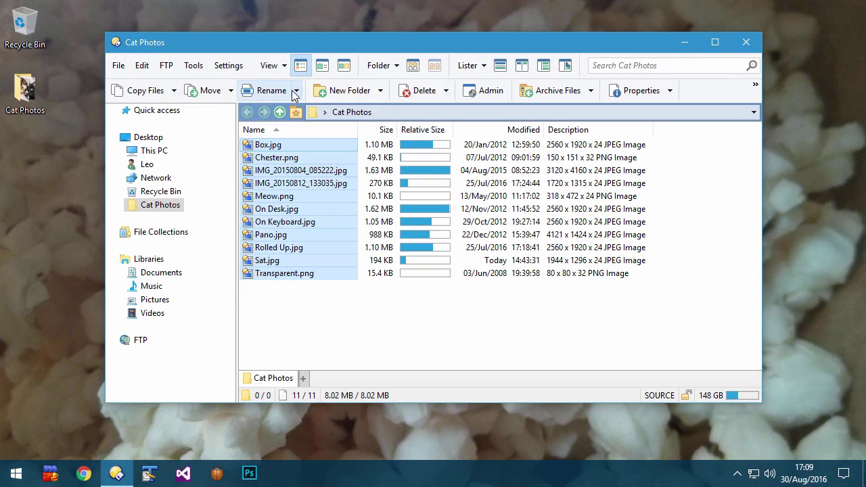
Step: Time-stamp the Cat Photos names, number them from 0001, and swap A.txt and B.txt
left_click(295, 90)
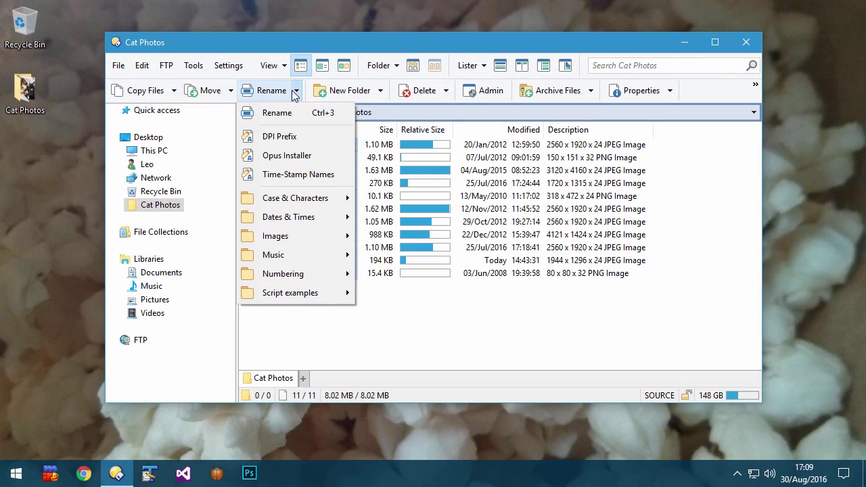
left_click(298, 174)
left_click(296, 96)
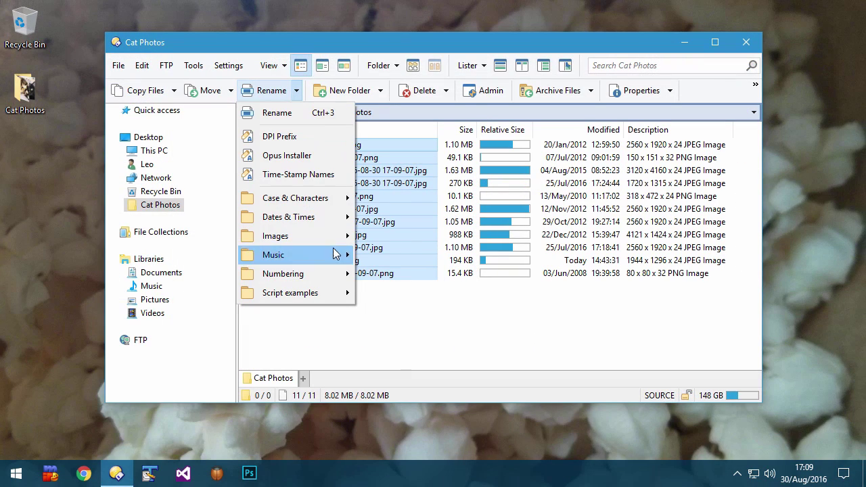
mouse_move(339, 278)
left_click(396, 312)
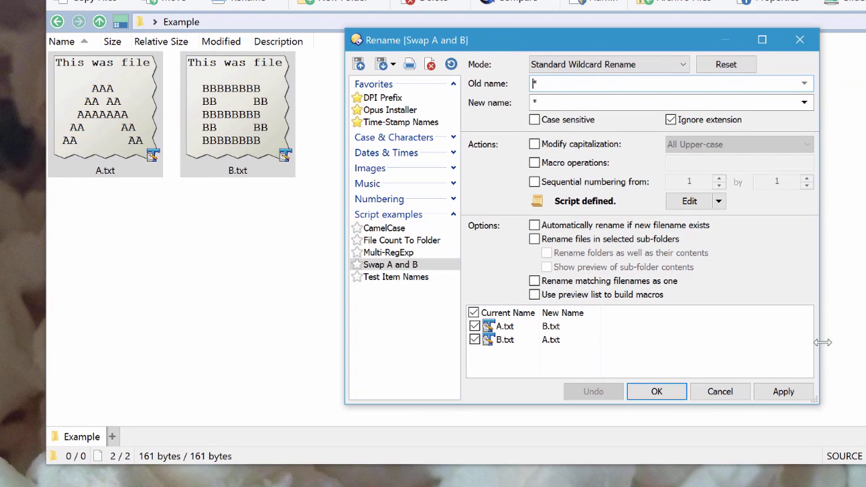
left_click(798, 398)
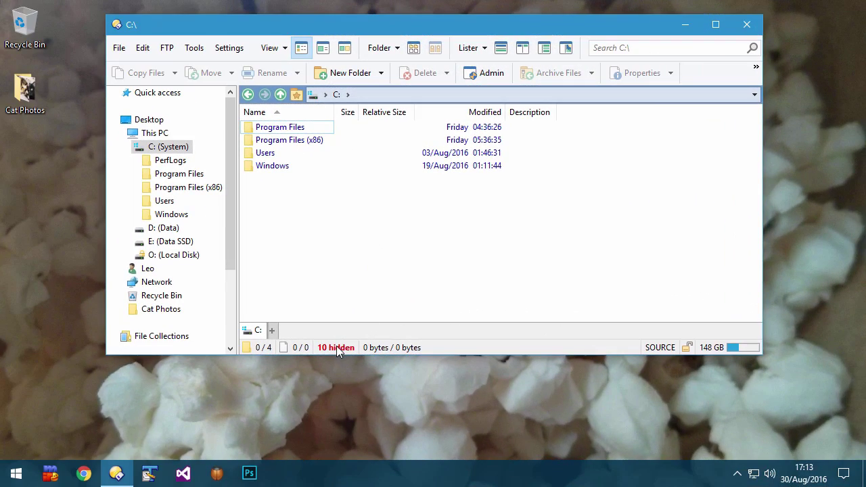
Step: Show the ten hidden items on C:, hide them again, and bring up the hidden-file options
mouse_move(340, 345)
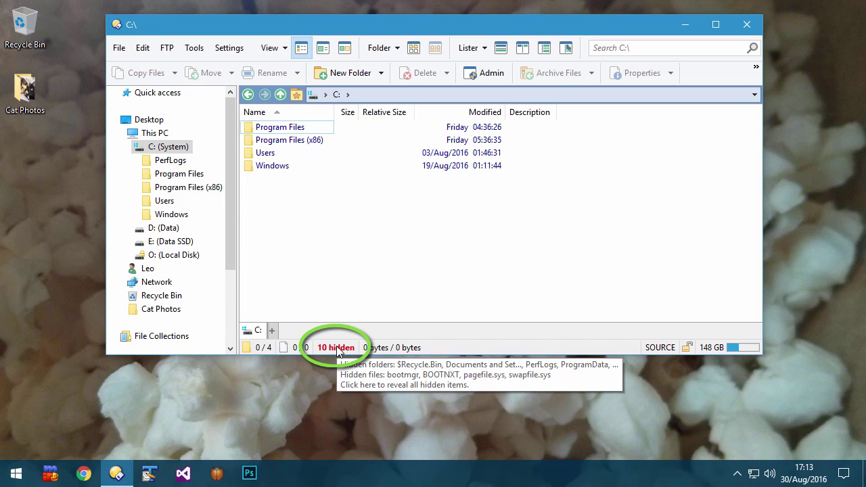
left_click(339, 350)
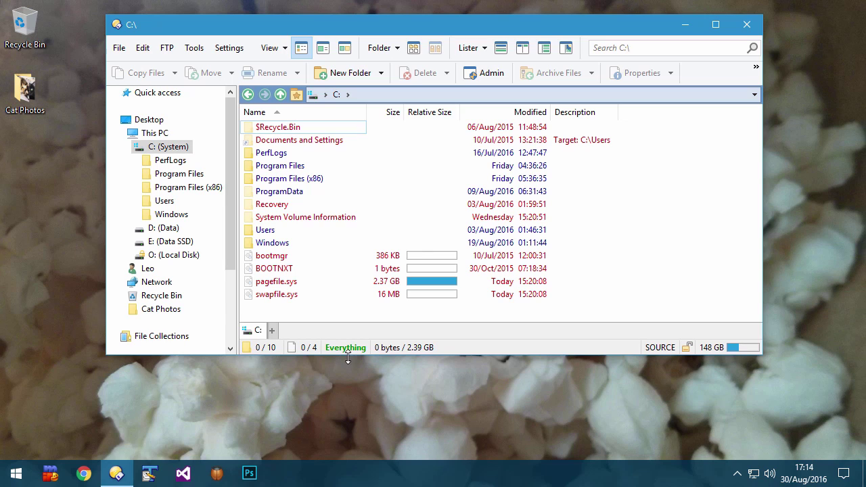
left_click(346, 349)
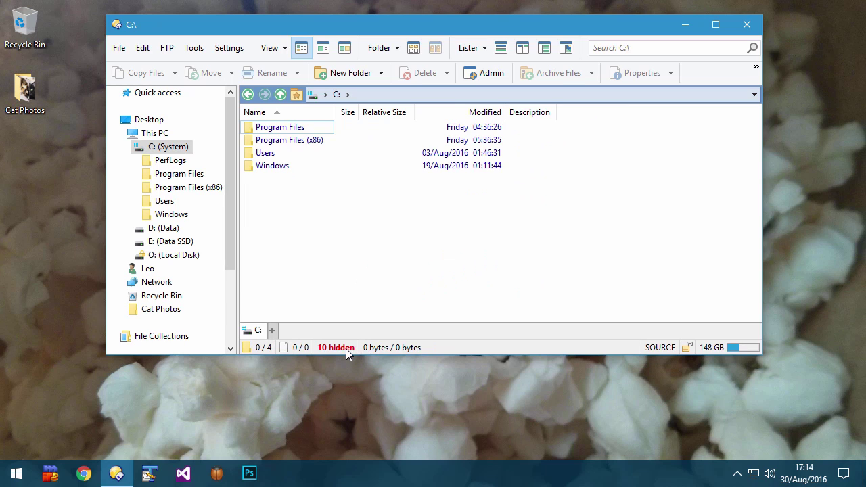
right_click(345, 349)
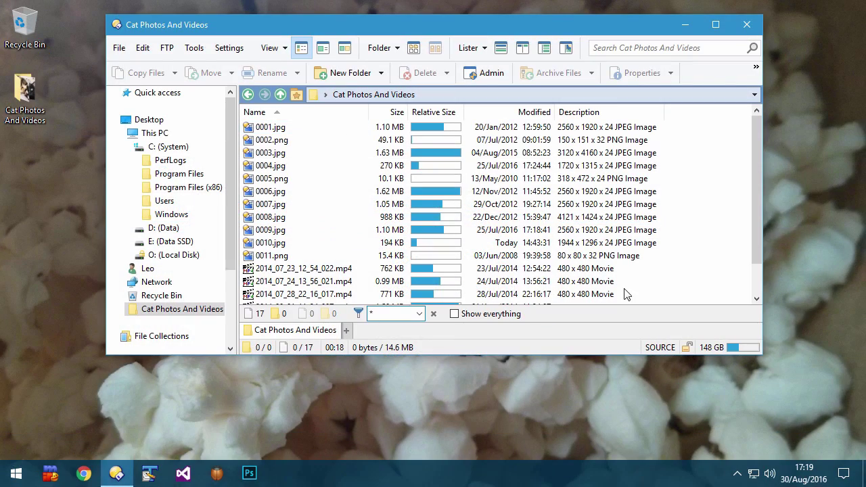
Step: Try the Images and Movies filters, then narrow the list to the three .mp4 files
left_click(419, 313)
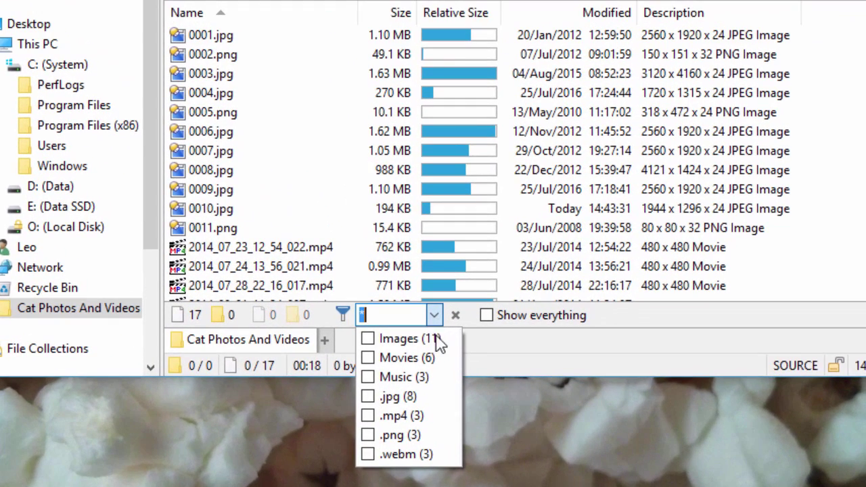
left_click(409, 338)
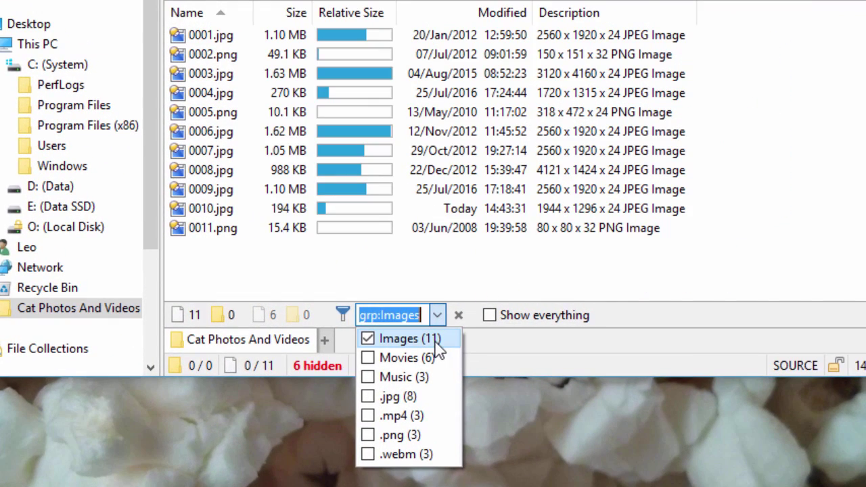
left_click(436, 344)
left_click(436, 358)
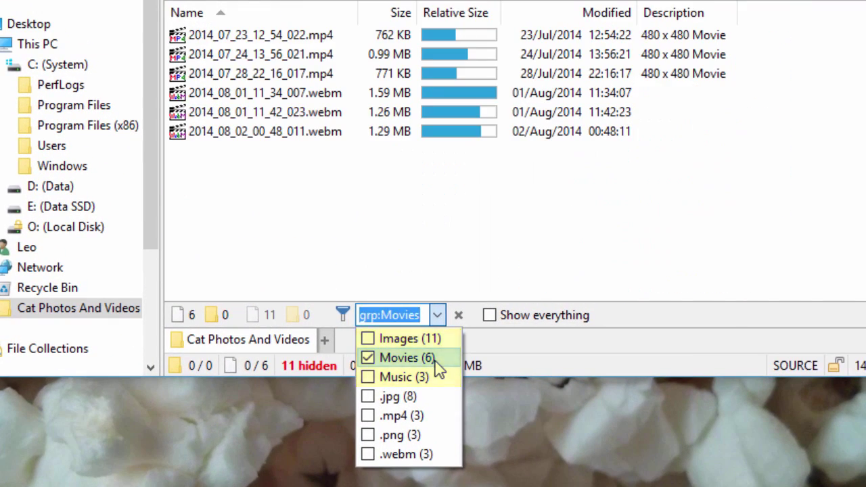
left_click(437, 359)
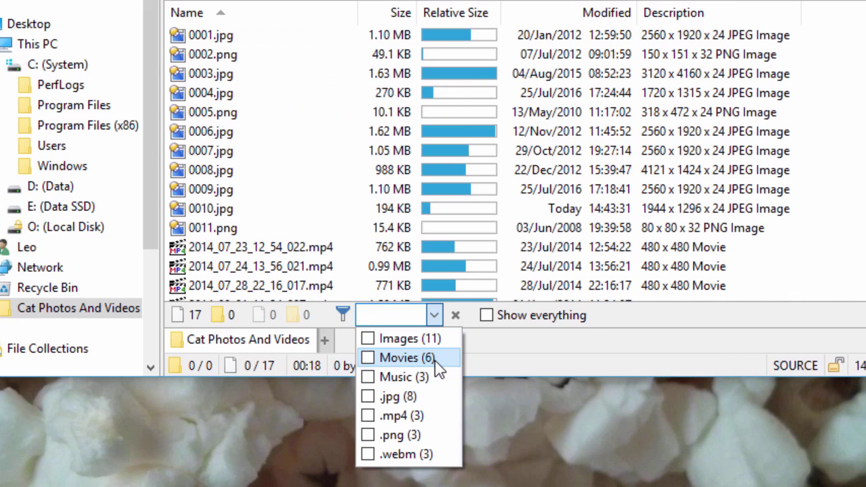
left_click(436, 416)
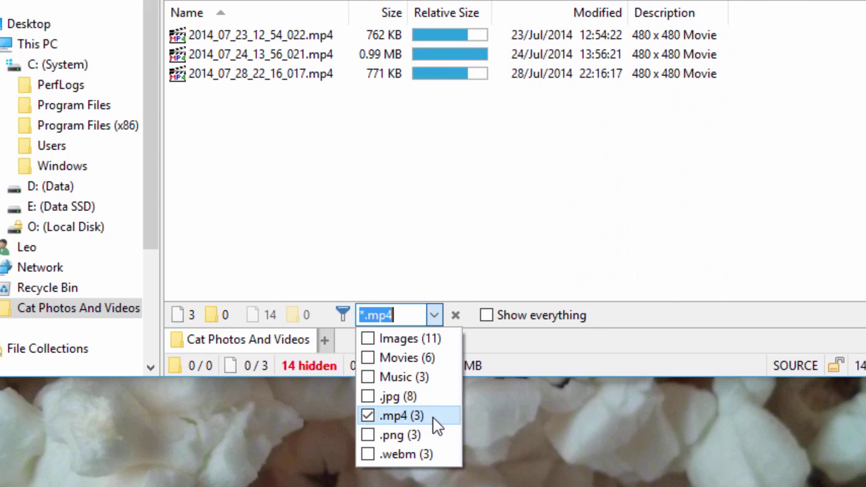
Step: Add .webm files to the filter and step through thumbnails from 0001.jpg to 0004.jpg
left_click(440, 455)
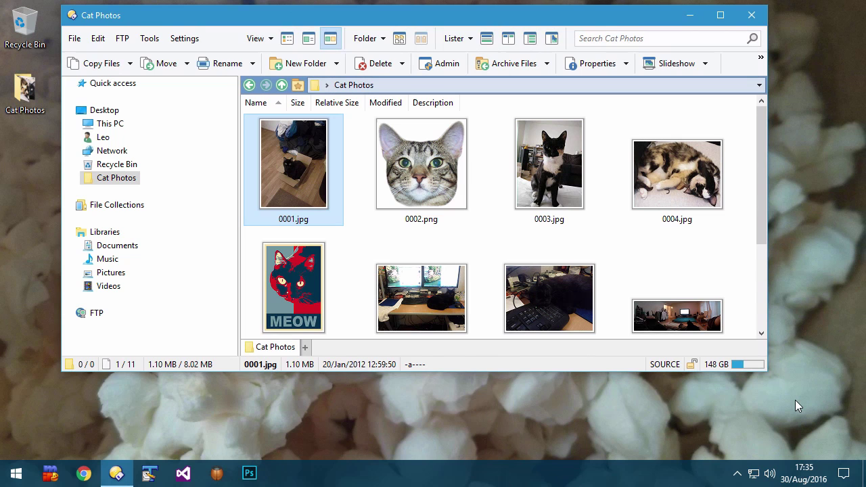
key("Right")
key("Right")
key("Right")
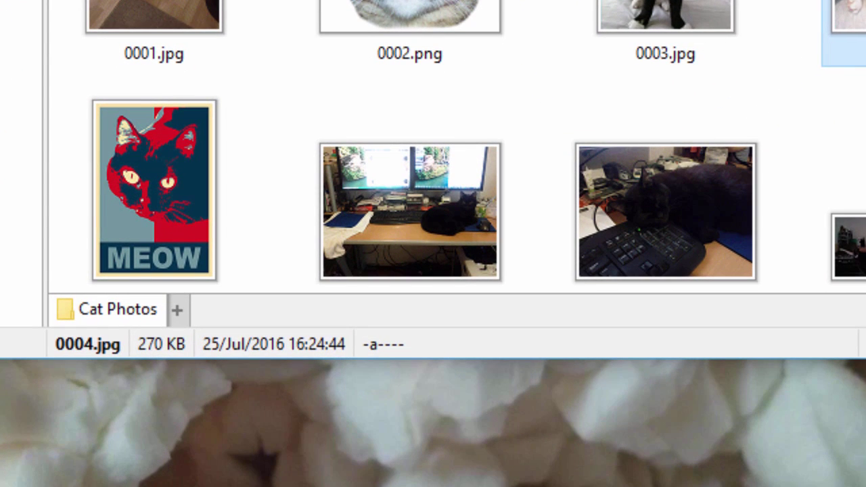
key("Left")
key("Left")
key("Left")
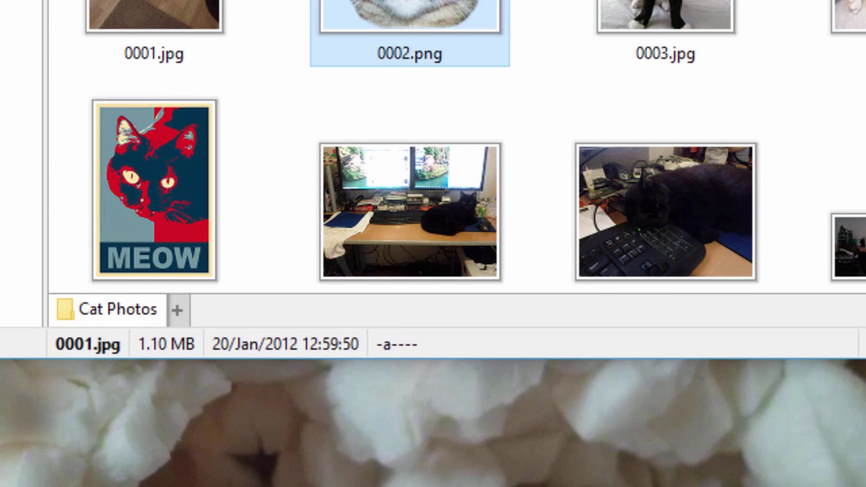
key("Right")
key("Right")
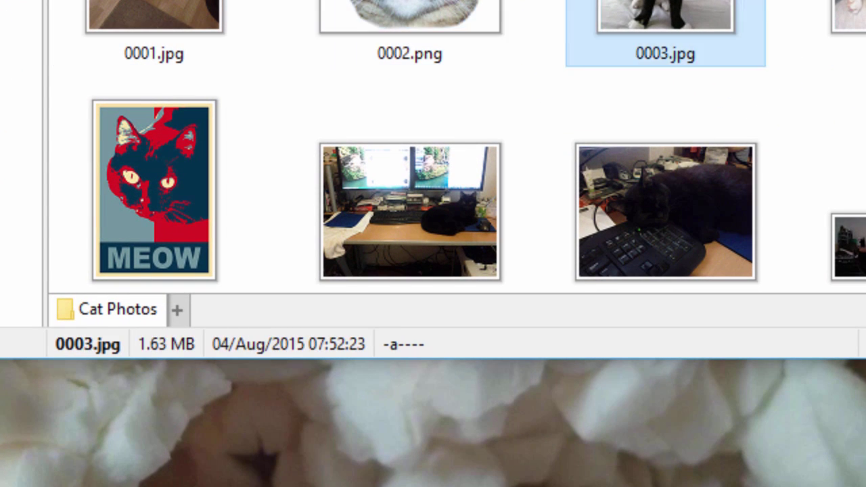
key("Right")
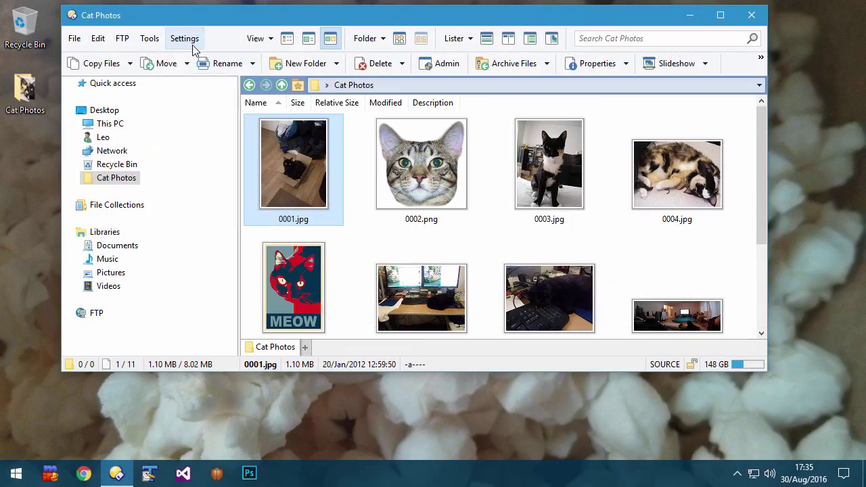
Step: Open Status Bar preferences and examine the selected file name and size codes
left_click(187, 39)
left_click(206, 59)
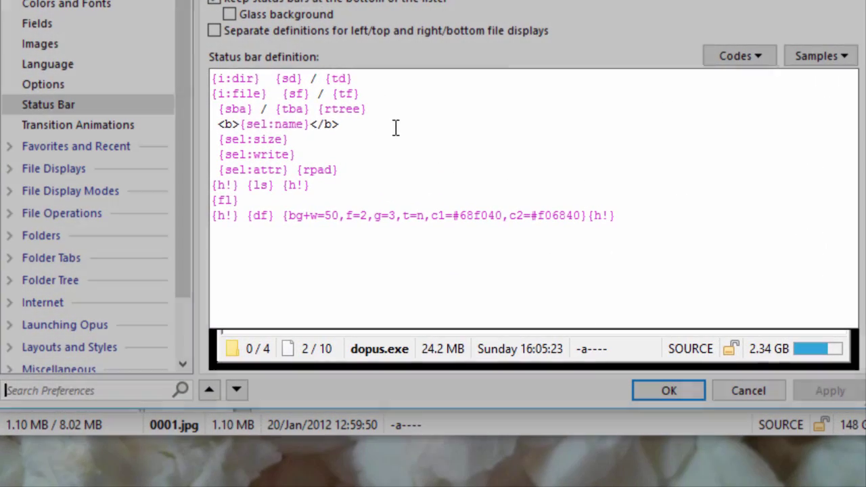
left_click(396, 128)
key("Down")
key("Down")
key("Down")
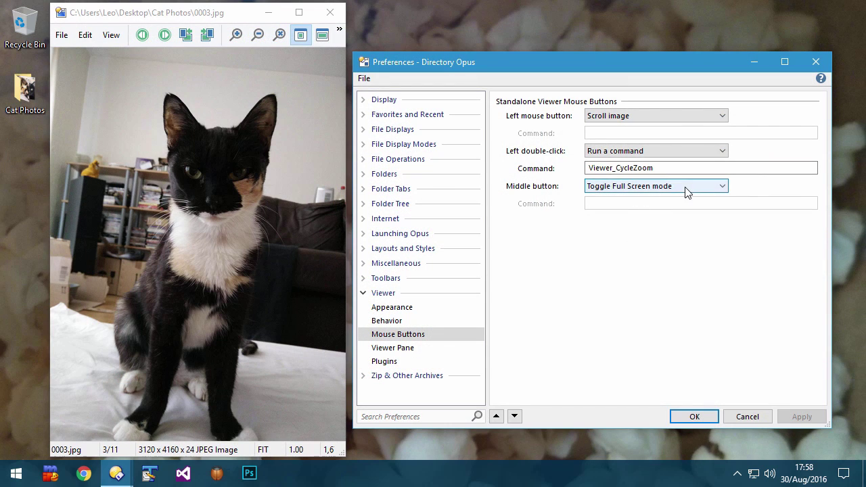
Step: Make the viewer's middle button run the pasted save-as command, apply it, and test it
left_click(686, 190)
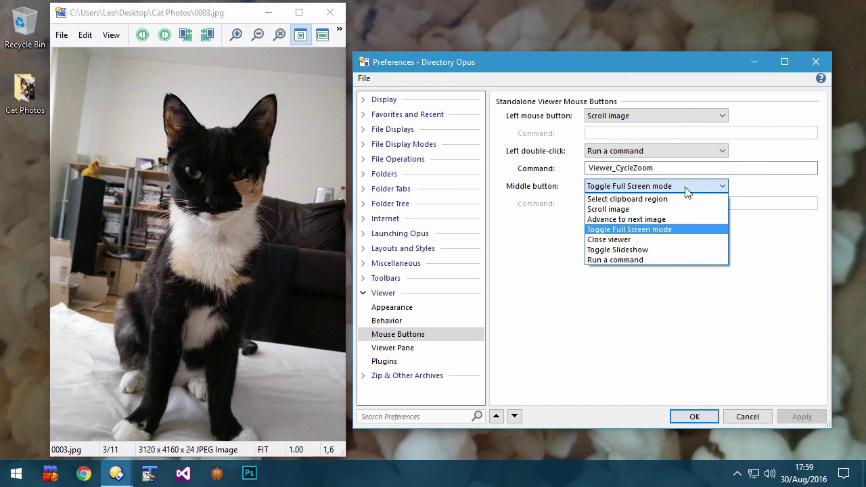
left_click(621, 260)
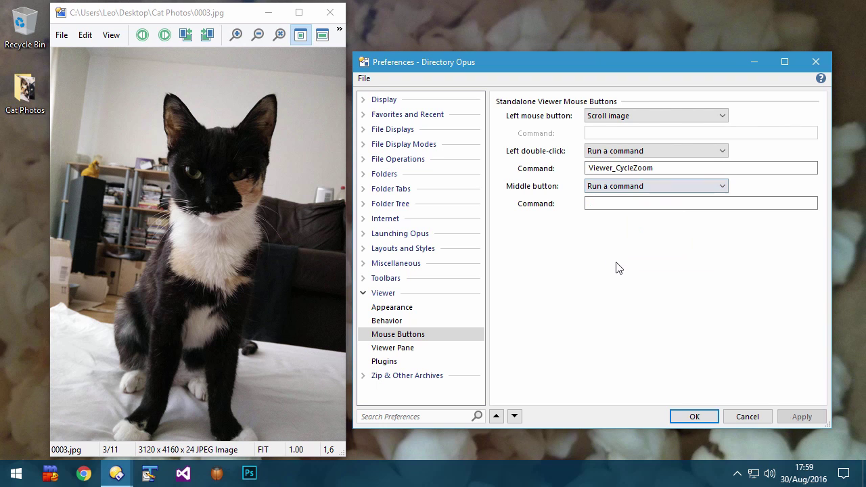
left_click(600, 203)
type("Show VIEWERCMD=saveas")
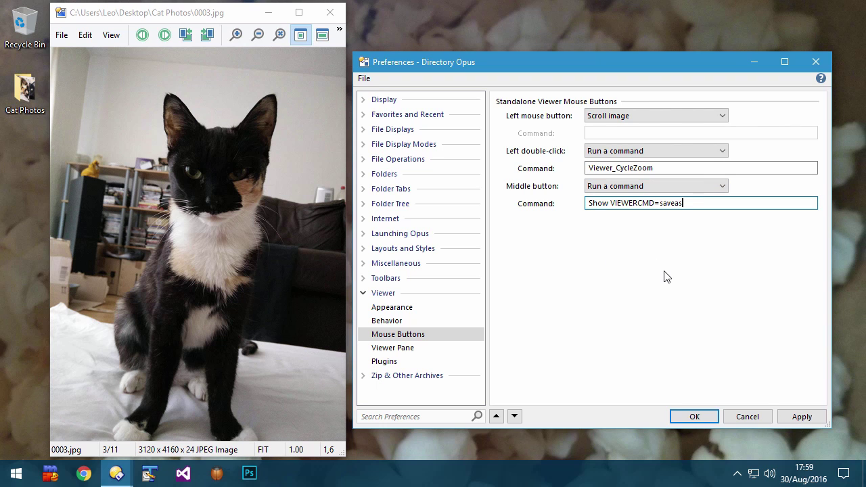
left_click(797, 411)
middle_click(148, 228)
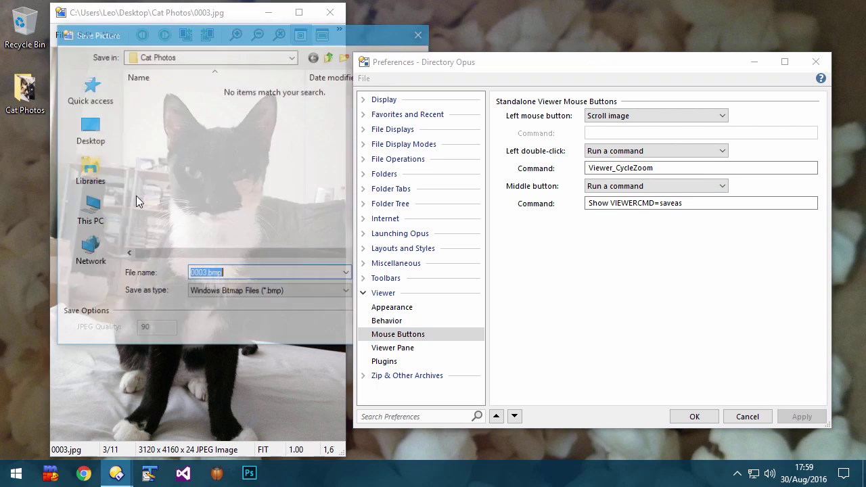
key("Escape")
left_click(535, 203)
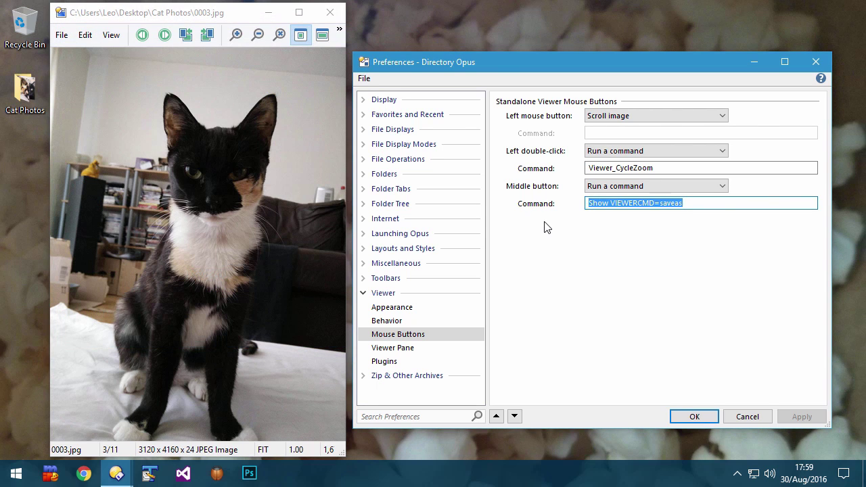
Step: Set the middle-button command to Help ABOUT, apply, and confirm it shows the About box
type("Help ABOUT")
left_click(786, 419)
middle_click(144, 249)
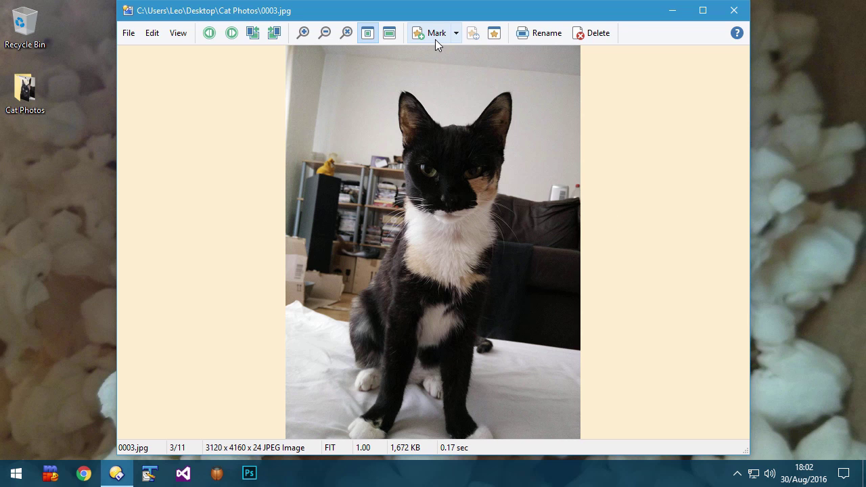
Step: Mark 0003.jpg and 0005.png as favourite pictures in the viewer
left_click(435, 39)
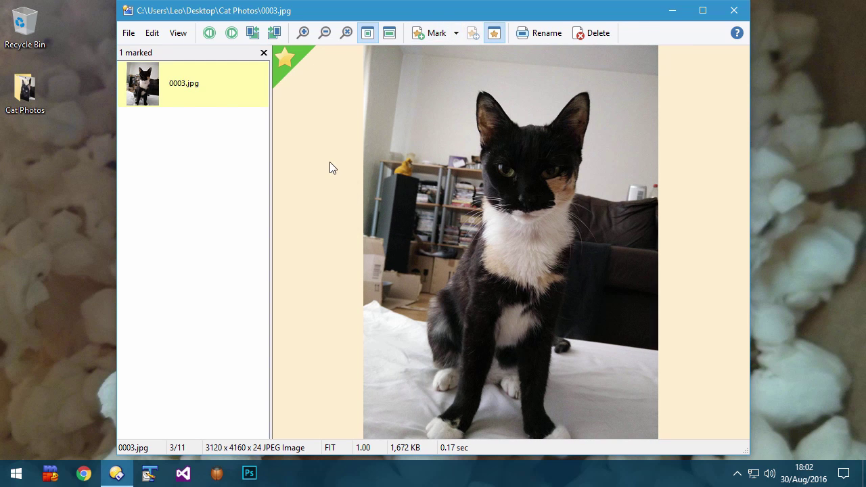
scroll(330, 162, "down", 1)
scroll(330, 163, "down", 1)
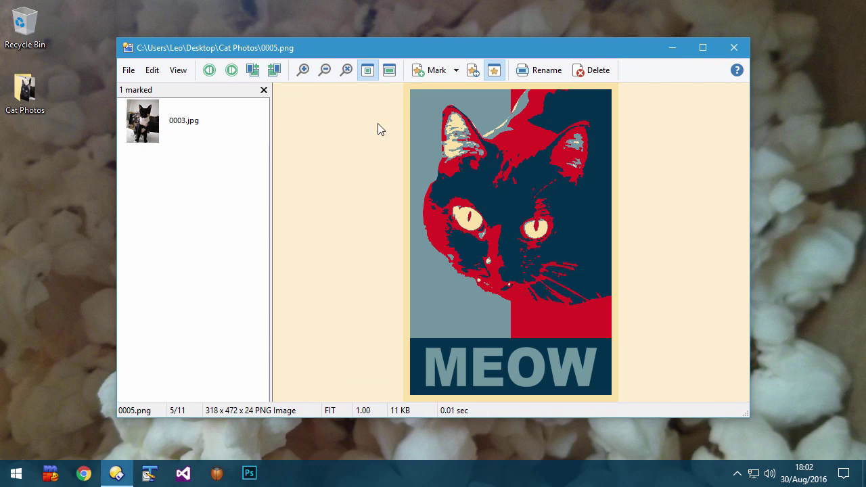
left_click(432, 71)
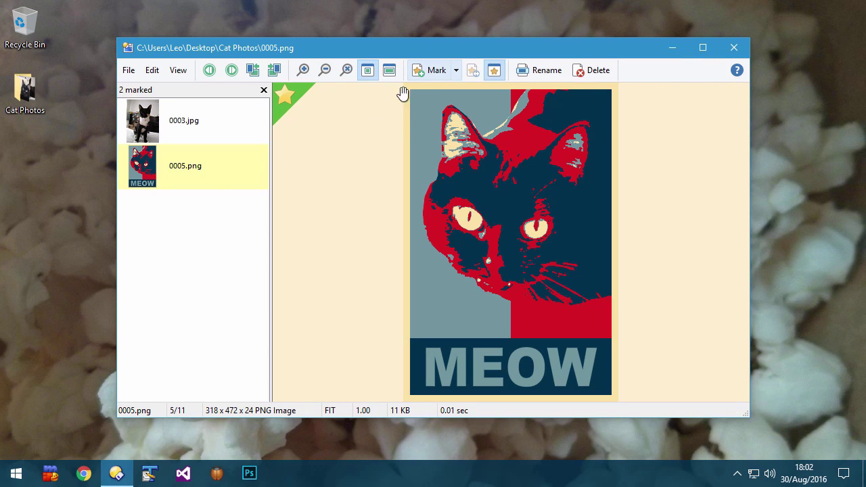
left_click(209, 138)
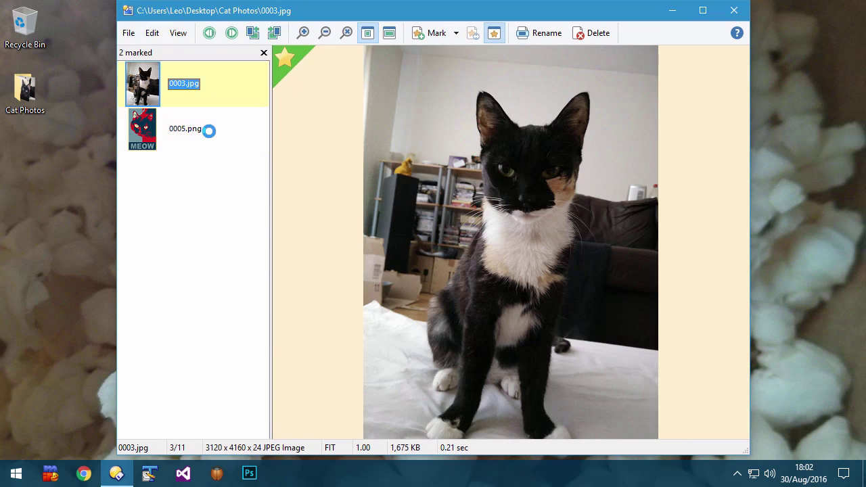
left_click(211, 136)
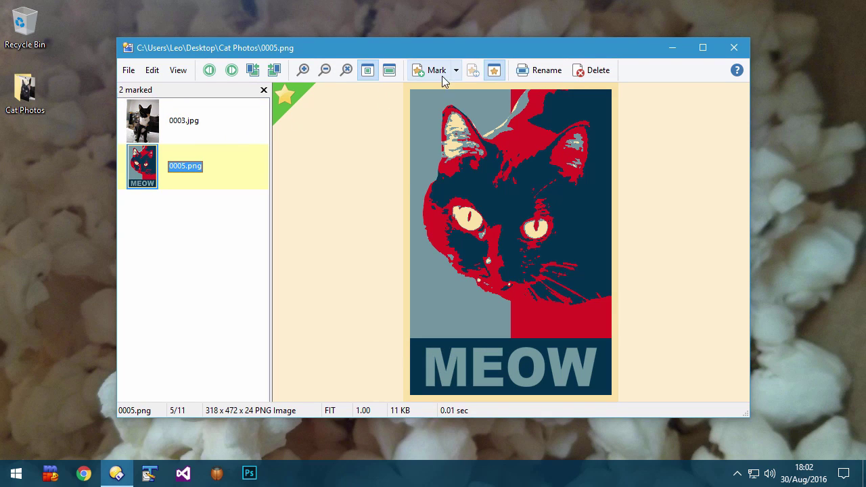
Step: Close the viewer and show the Tagged Pictures collection as thumbnails
left_click(457, 71)
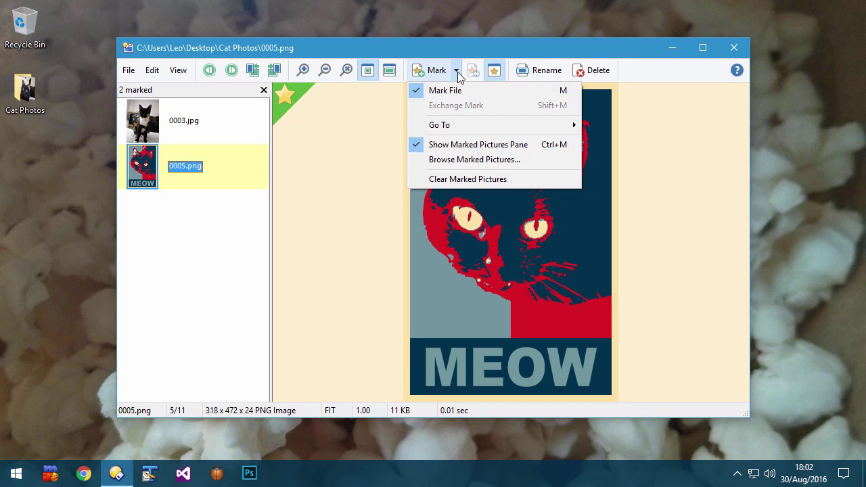
left_click(458, 72)
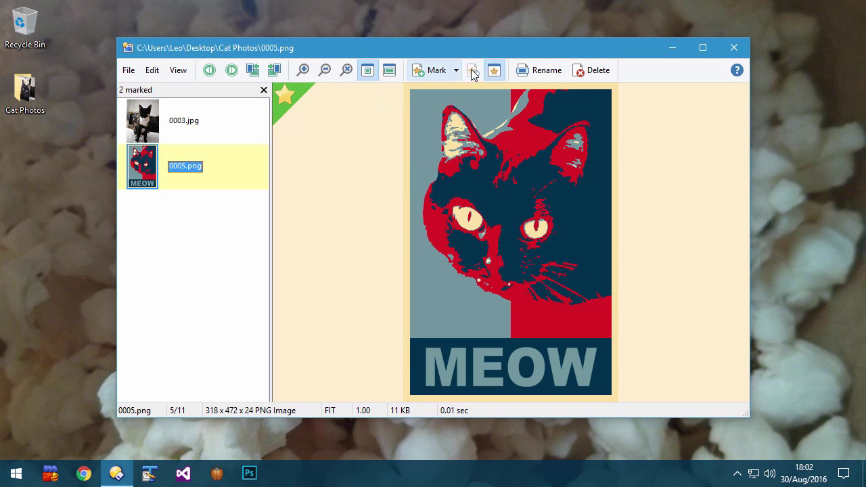
left_click(733, 49)
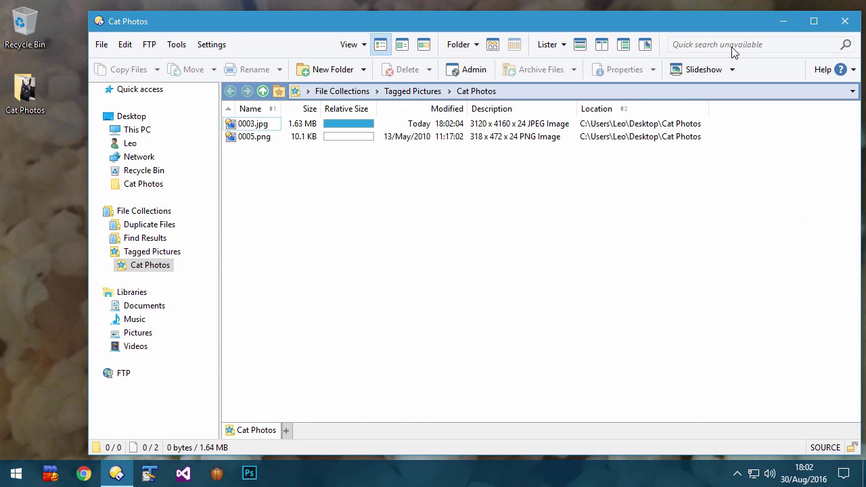
left_click(403, 45)
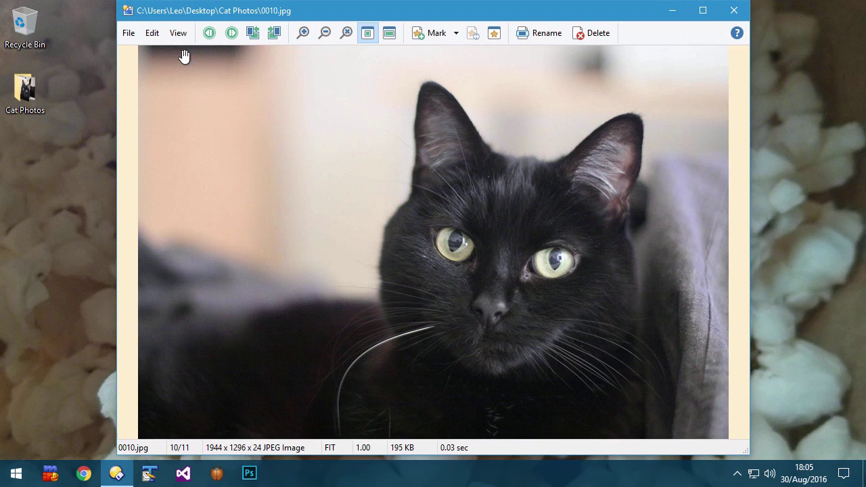
left_click(179, 34)
Step: Show the photo's camera information, then delete 0004.jpg, 0005.png and 0010.jpg
left_click(217, 182)
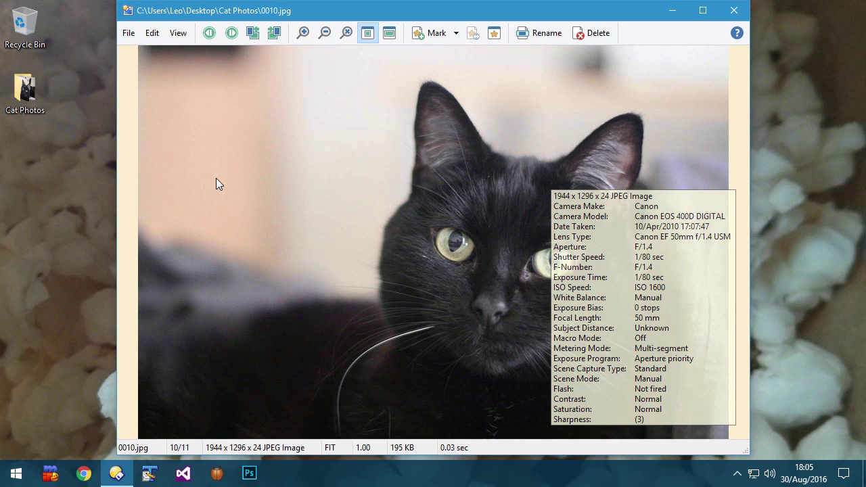
left_click(178, 33)
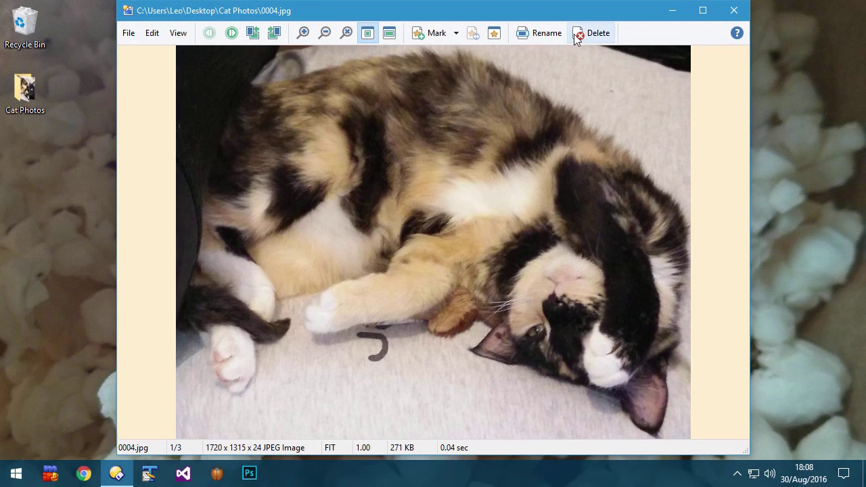
left_click(577, 33)
left_click(474, 262)
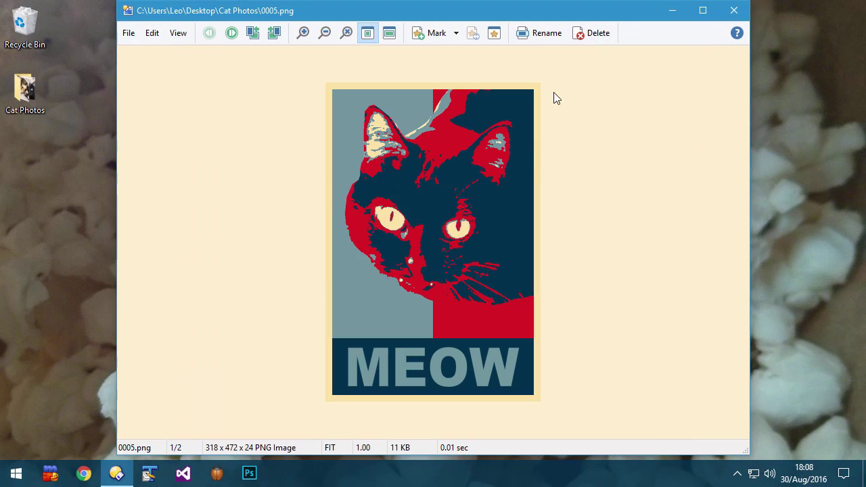
left_click(588, 33)
left_click(471, 258)
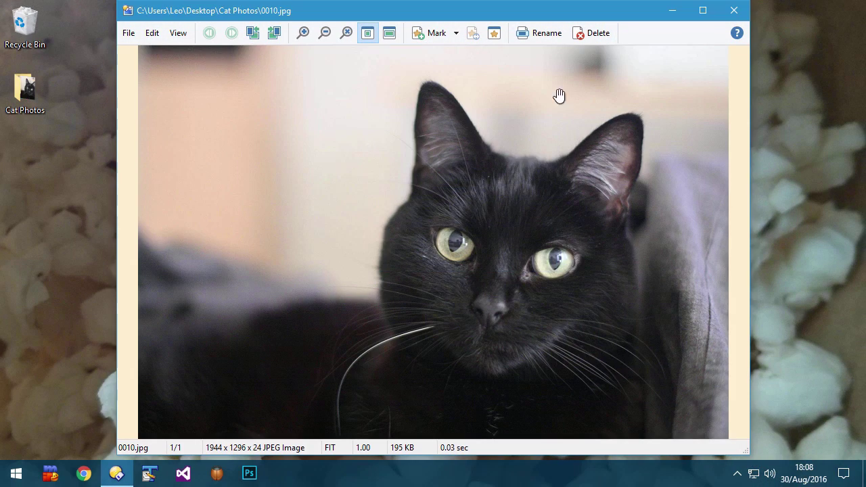
left_click(595, 33)
left_click(473, 259)
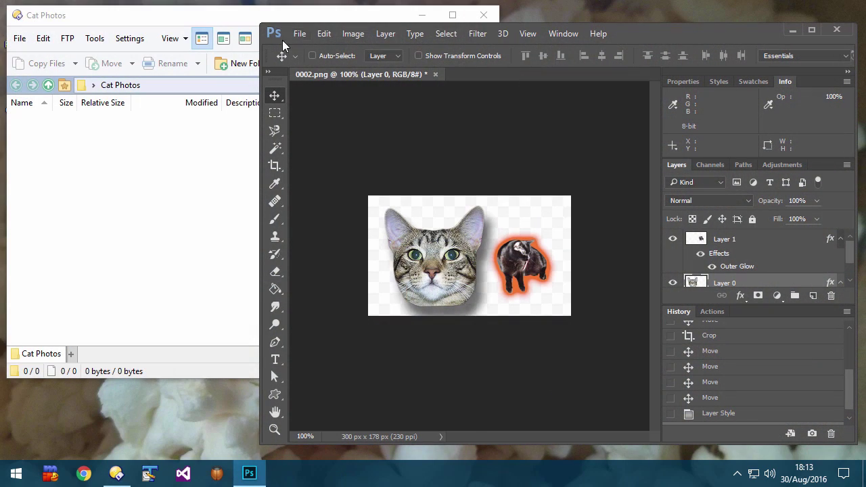
Step: Save the edited image under the new name 'alpha test'
left_click(299, 33)
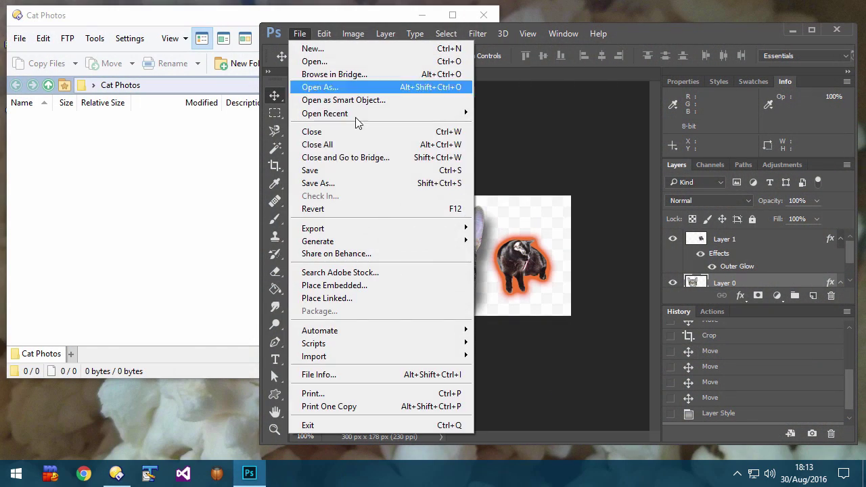
left_click(343, 185)
type("alpha test")
key("Return")
left_click(224, 222)
Step: Show Cat Photos as thumbnails with the viewer pane and open alpha test.psd in its own viewer
left_click(65, 119)
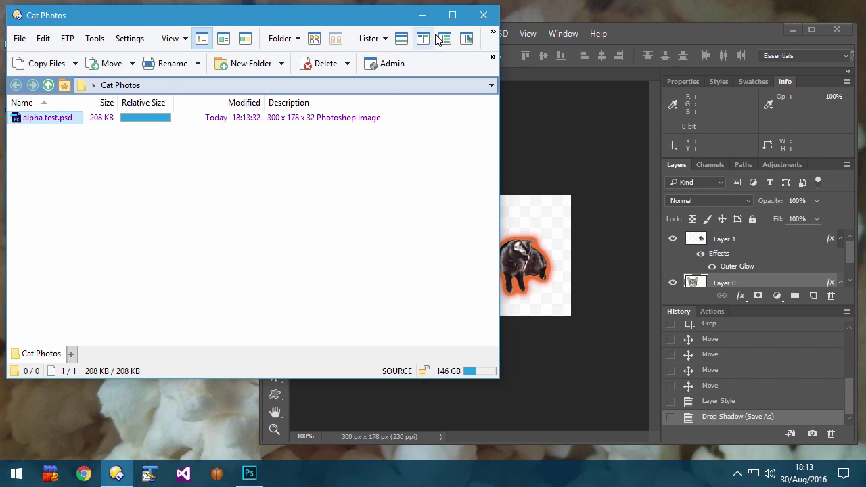
left_click(466, 38)
left_click(245, 38)
double_click(74, 230)
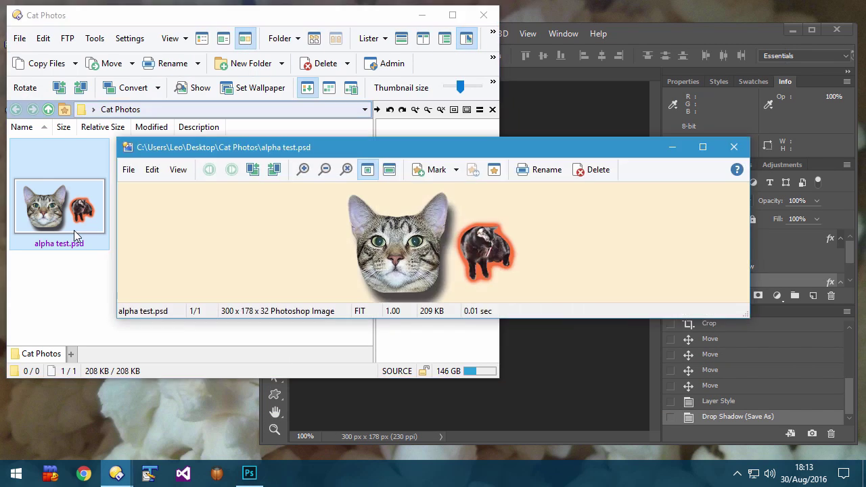
Step: Turn Hide Alpha Channel on to show white behind the image, then off again
left_click(179, 169)
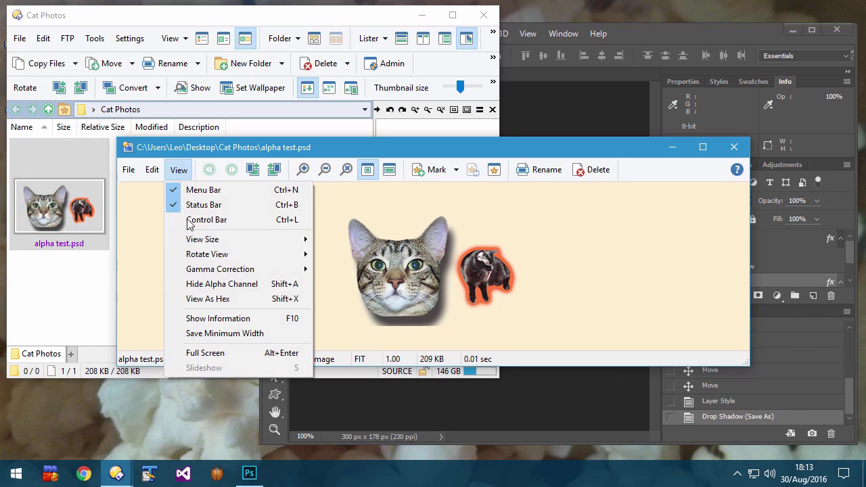
left_click(194, 285)
left_click(177, 170)
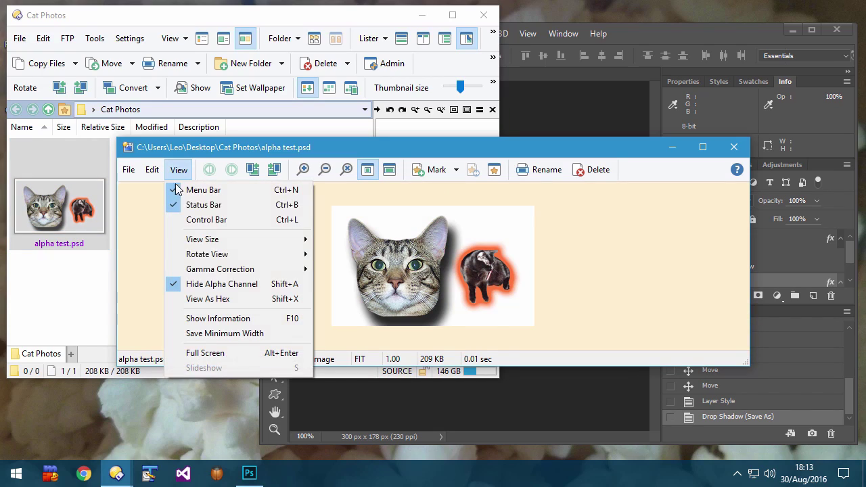
left_click(190, 284)
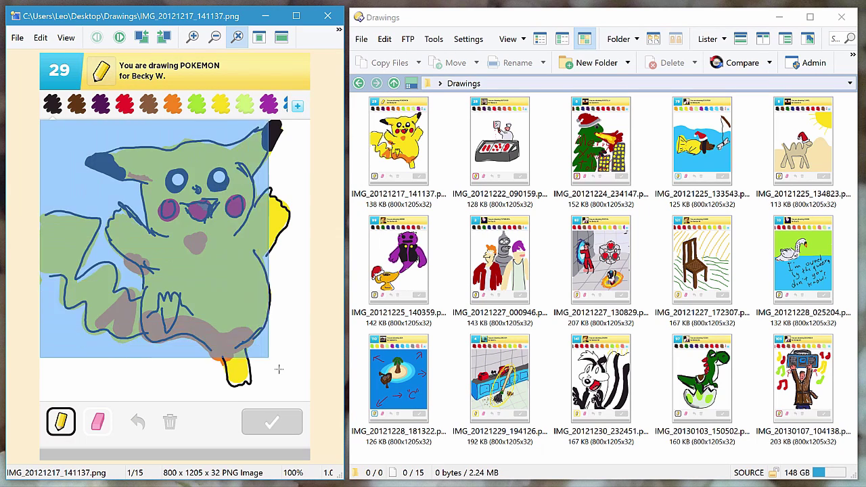
Step: Crop the first drawing to the 799 x 830 selection and save it over the original
left_click(40, 38)
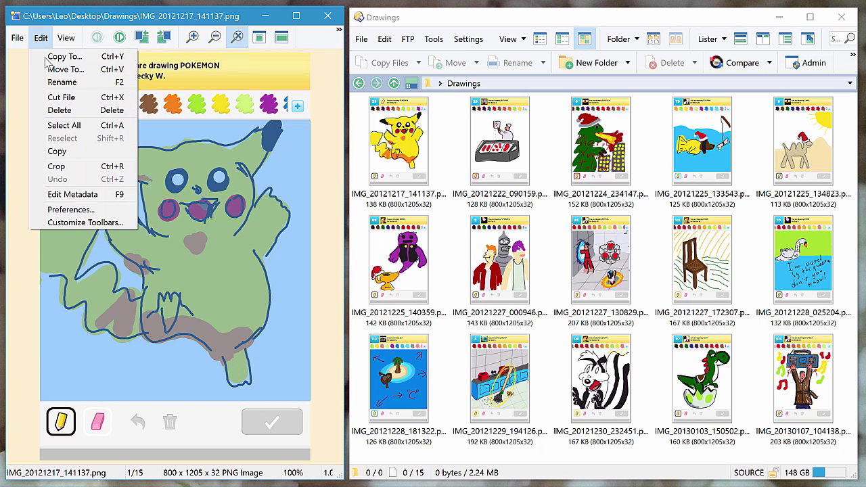
left_click(91, 168)
left_click(17, 37)
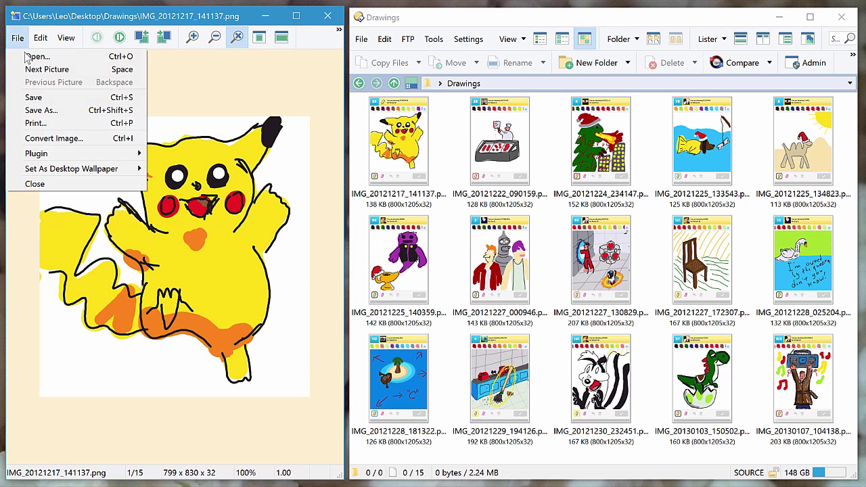
left_click(47, 101)
left_click(212, 267)
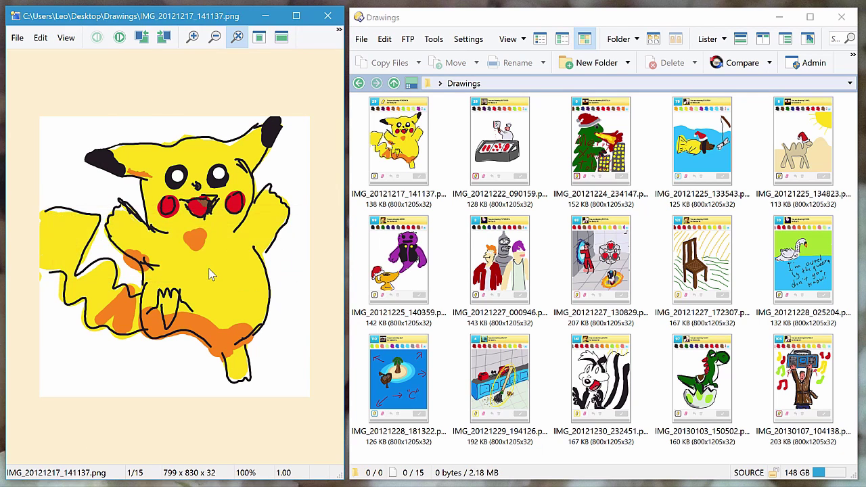
Step: On the next drawing, reselect the previous crop area, crop it and overwrite the original
left_click(119, 37)
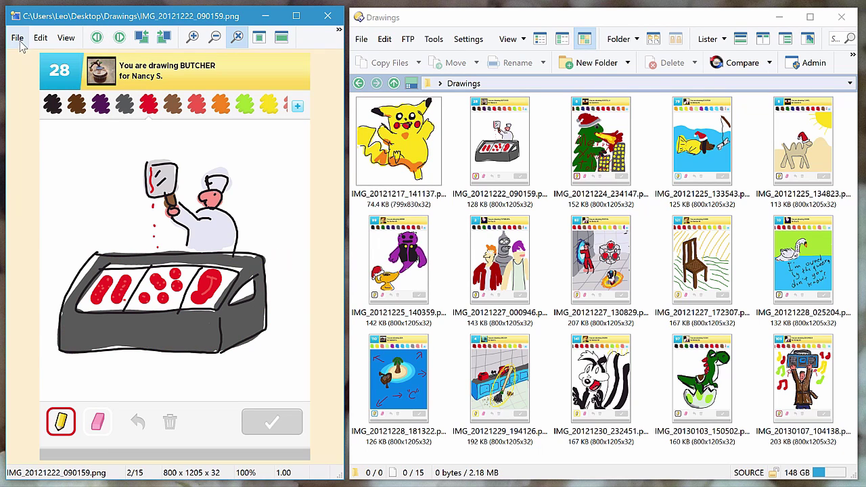
left_click(41, 38)
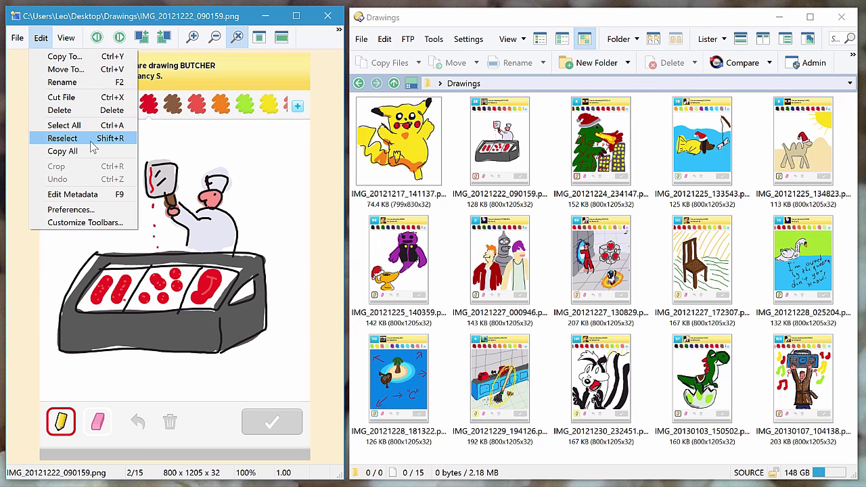
left_click(90, 141)
left_click(40, 38)
left_click(57, 166)
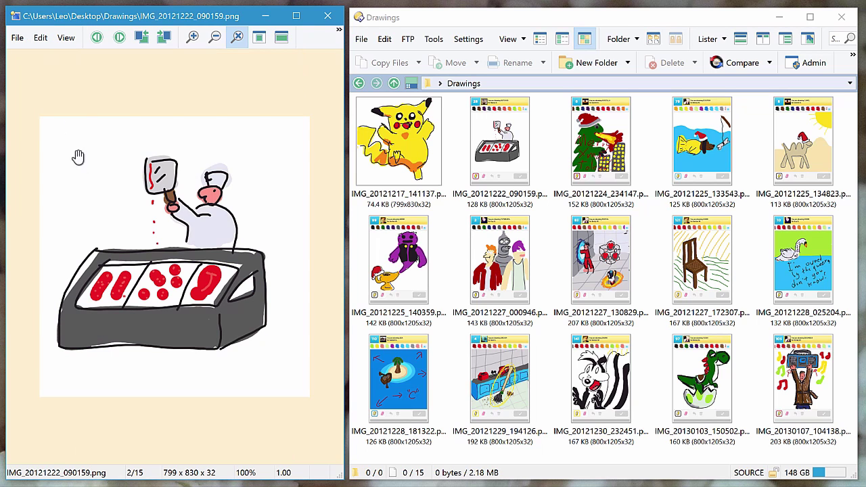
left_click(17, 38)
left_click(39, 95)
left_click(210, 268)
Step: Reselect, crop and overwrite the next two drawings using Ctrl+Shift+R, Ctrl+Shift+C and Ctrl+S
scroll(209, 399, "down", 1)
key("ctrl+shift+r")
key("ctrl+shift+c")
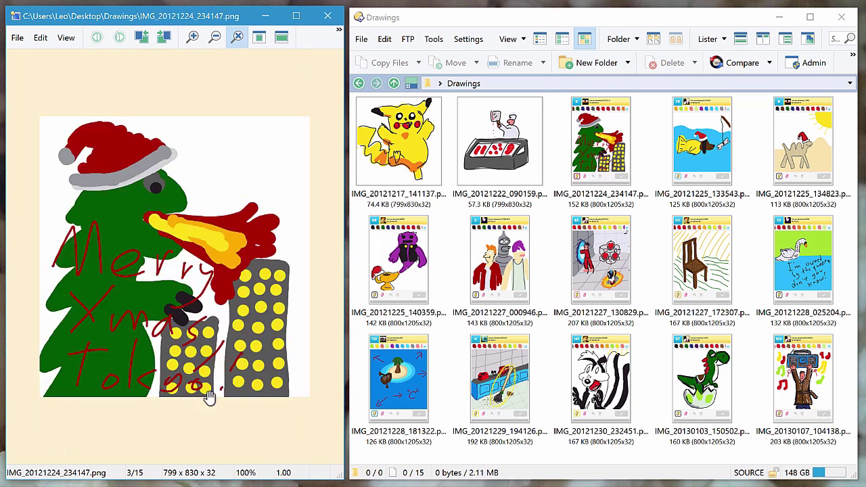
key("ctrl+s")
key("Return")
scroll(203, 387, "down", 1)
key("ctrl+shift+r")
key("ctrl+shift+c")
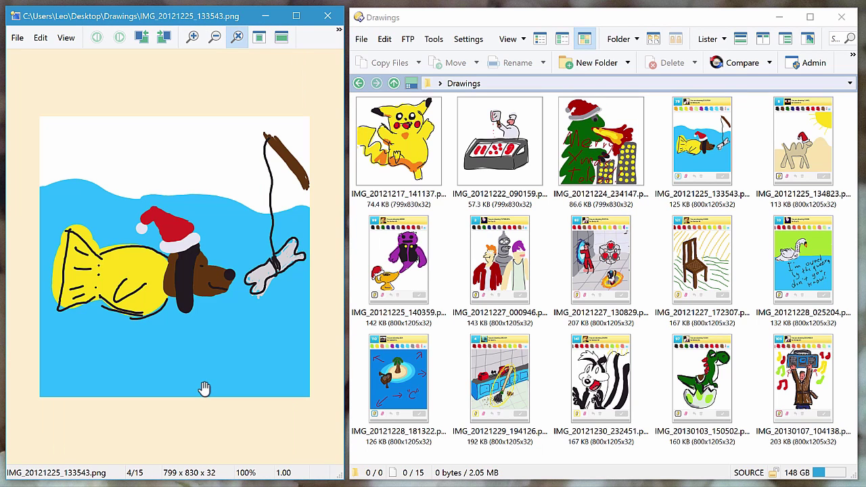
key("ctrl+s")
left_click(203, 271)
scroll(191, 275, "down", 1)
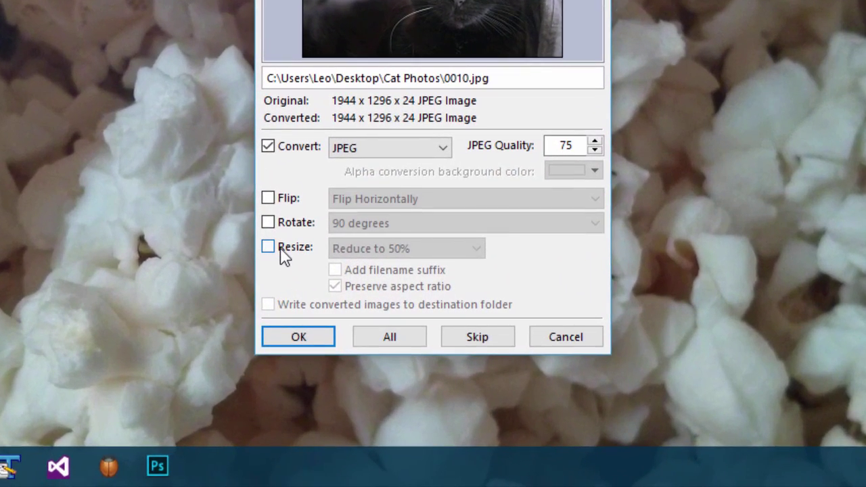
Step: Enable Resize for 0010.jpg, try 4K (3840x2160), then settle on Enlarge to 150% (2916 x 1944)
left_click(283, 252)
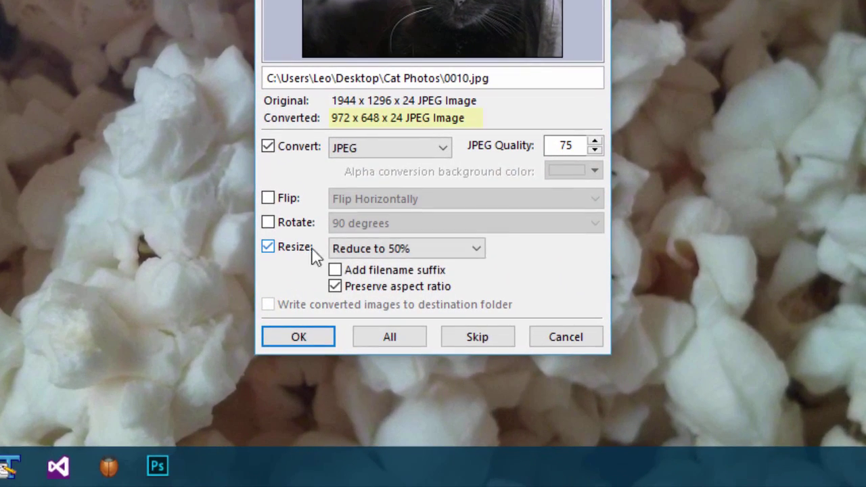
left_click(400, 247)
left_click(429, 343)
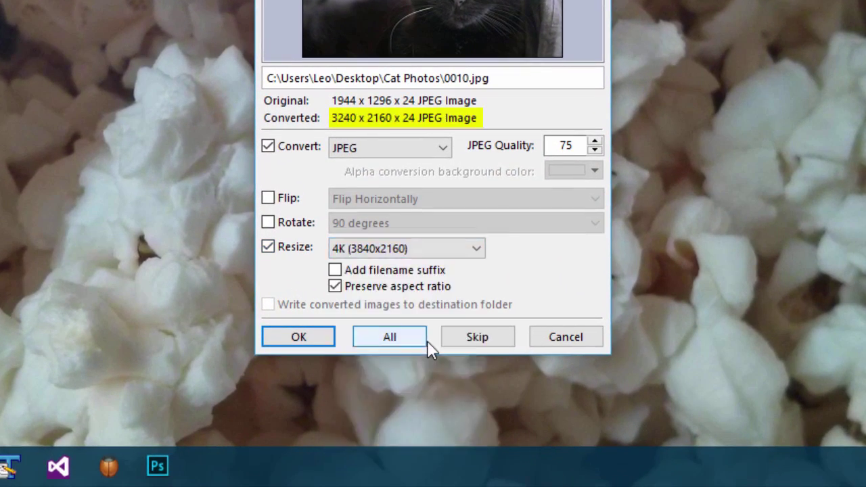
left_click(405, 248)
left_click(402, 407)
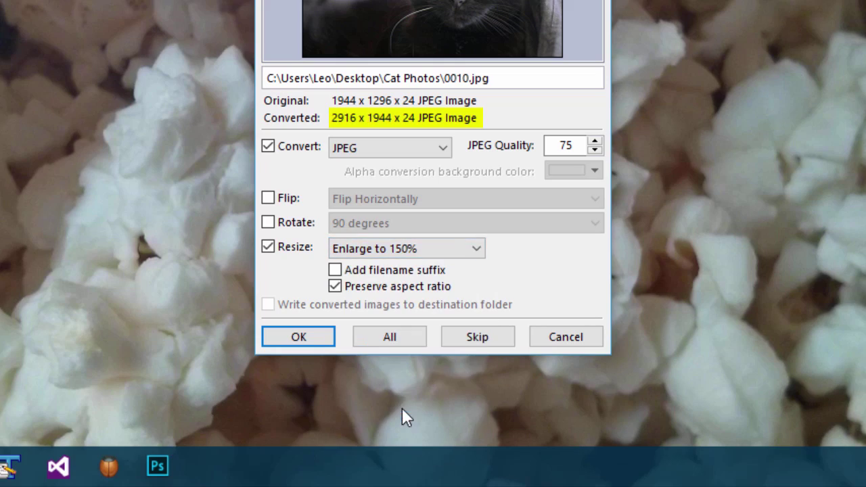
left_click(369, 247)
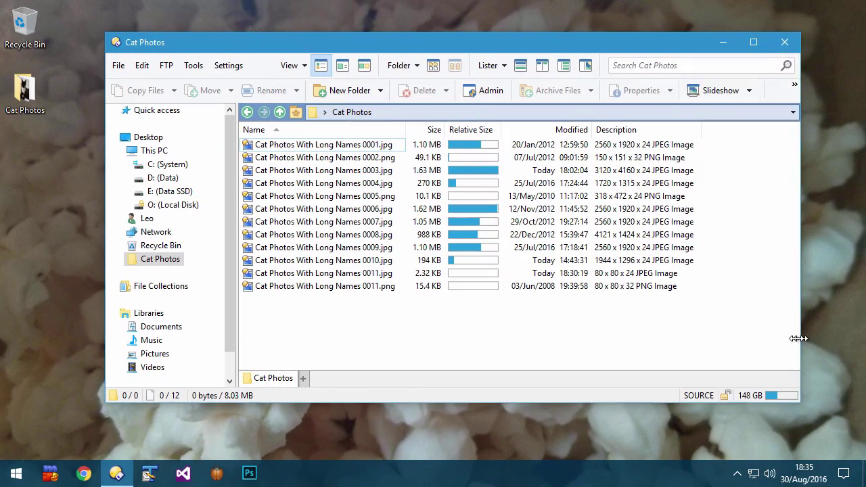
left_click_drag(820, 336, 749, 358)
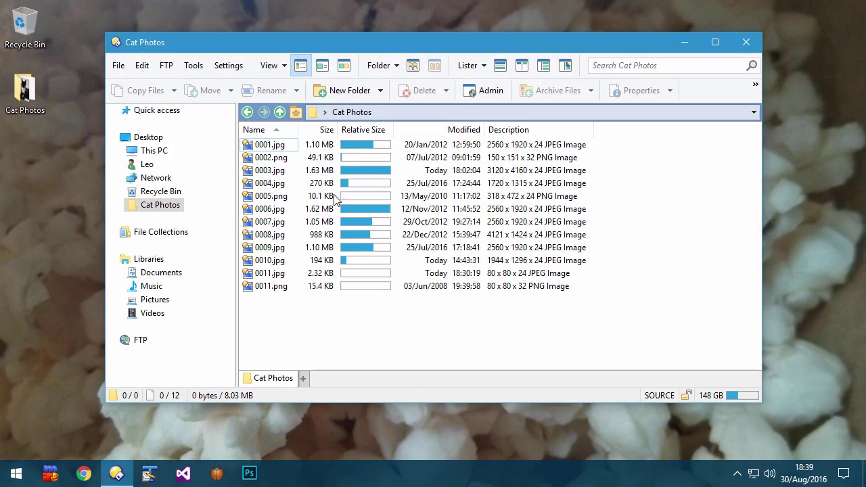
Step: Drag the Windows and C: breadcrumbs onto the tab bar as new tabs and view C:\
left_click(156, 111)
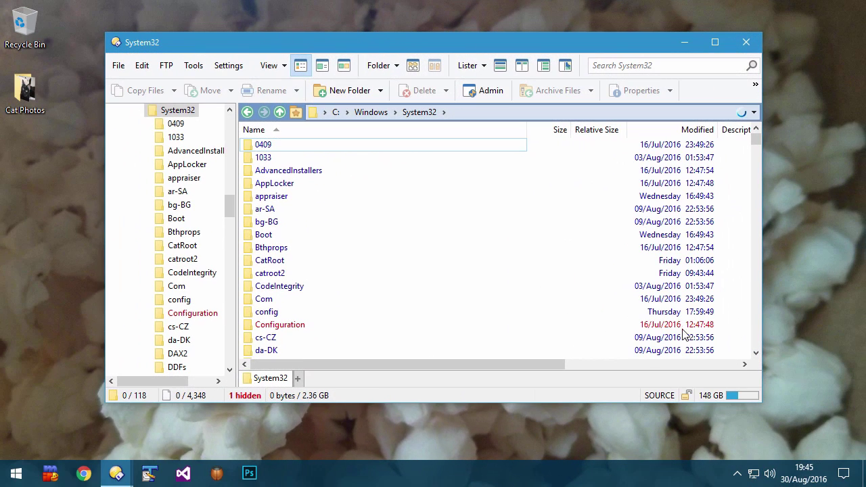
left_click_drag(373, 112, 350, 383)
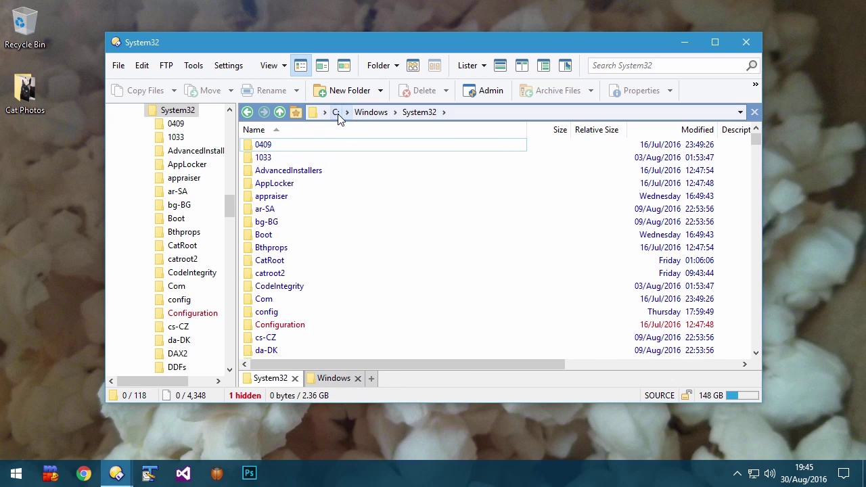
left_click_drag(335, 112, 409, 385)
left_click(374, 379)
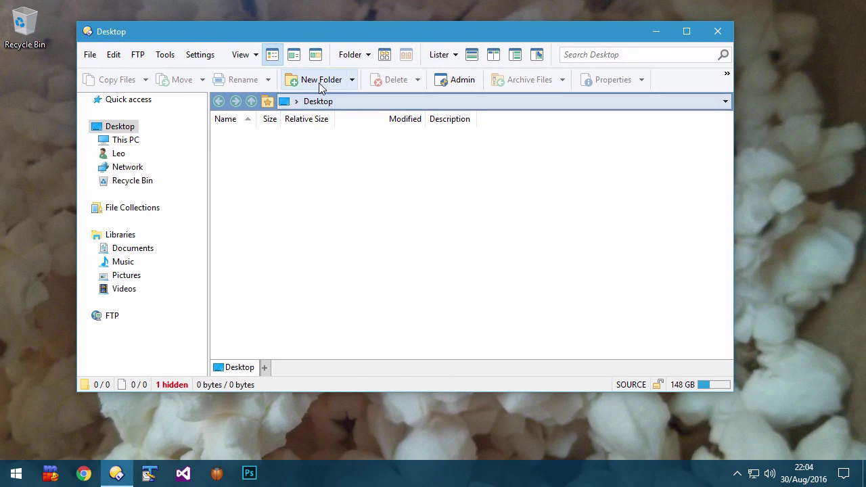
Step: Create the Bear, Cat, Dog and Tiger desktop folders at once with multiple folder names
left_click(321, 80)
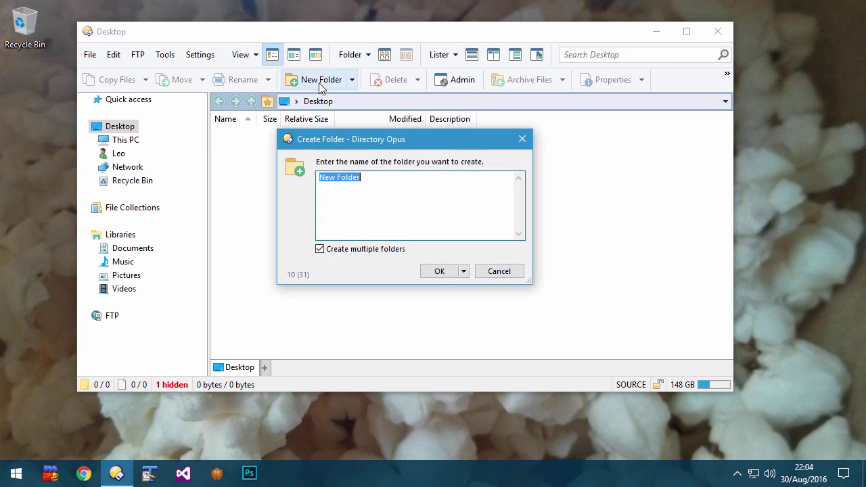
type("Cat")
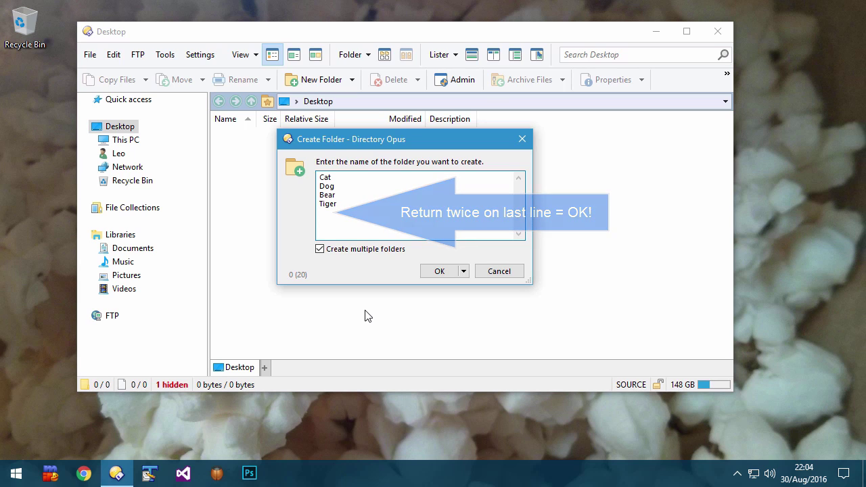
key("Return")
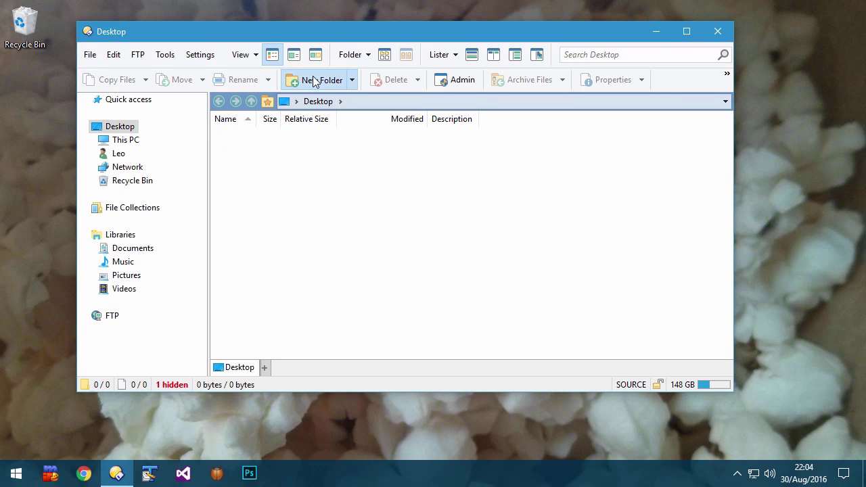
Step: Create Cat with Lion, Kitty and Tiger subfolders via 'Cat\Lion|Kitty|Tiger', then expand and browse them
left_click(315, 80)
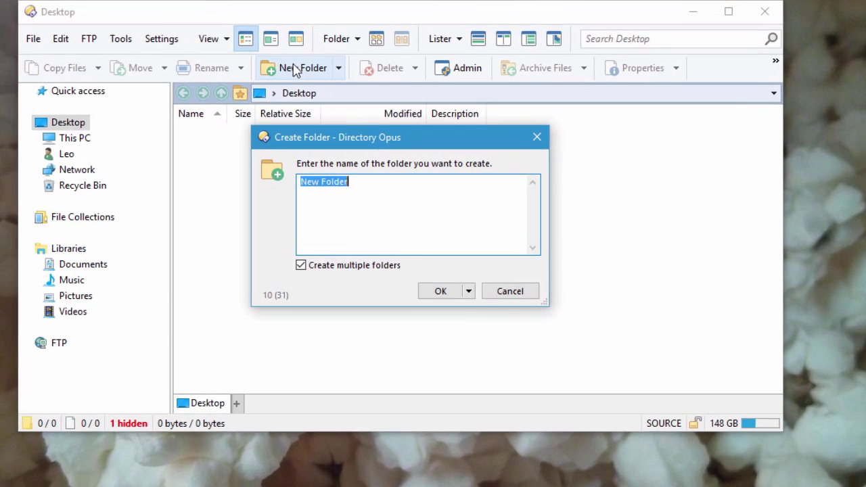
type("Cat\\Lion|Kitty")
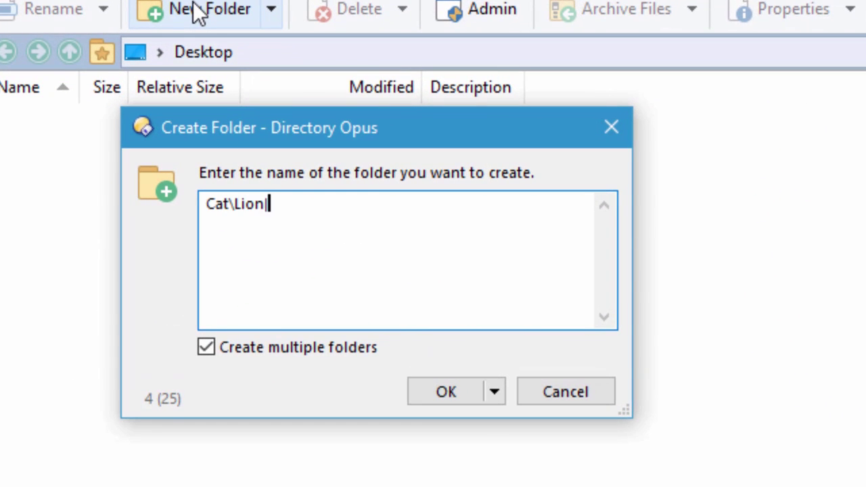
type("|Tiger")
key("Return")
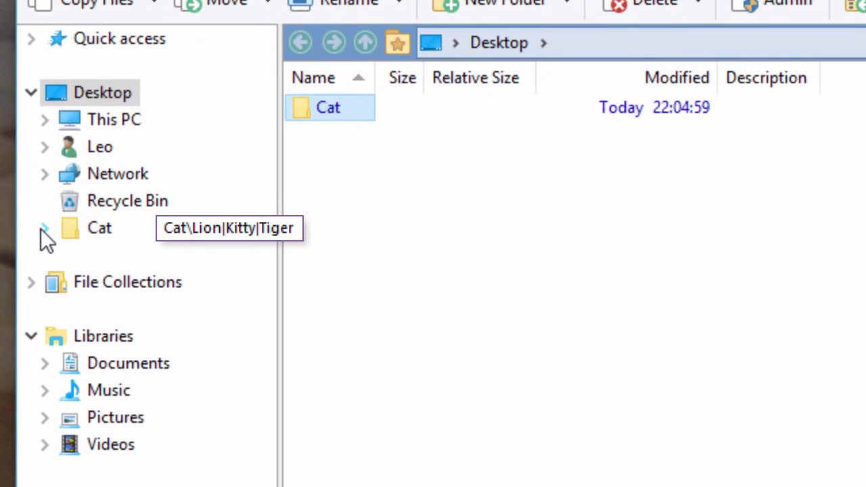
left_click(44, 230)
left_click(109, 255)
left_click(119, 284)
left_click(129, 316)
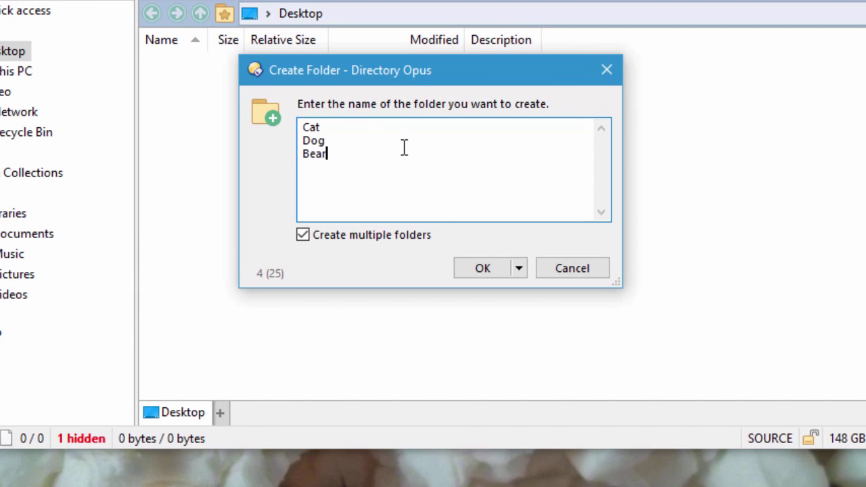
Step: Create the Cat, Dog and Bear folders with Read New Tab, then visit the Cat, Dog and Bear tabs
left_click(519, 270)
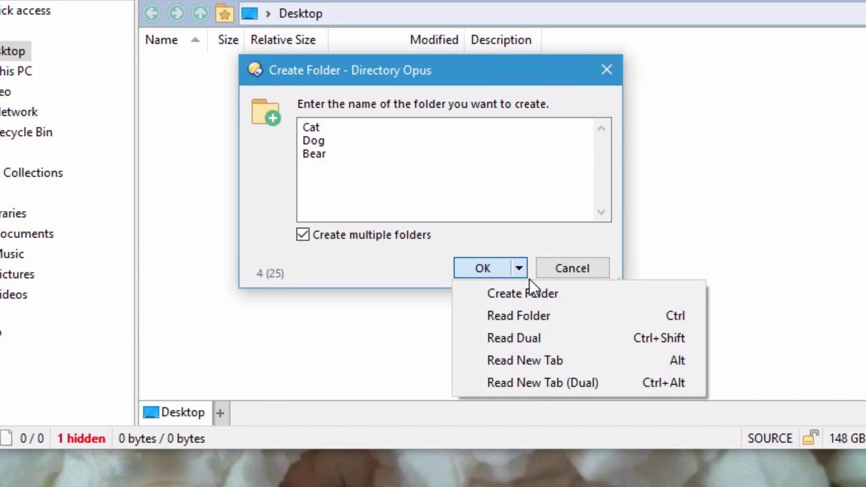
left_click(584, 360)
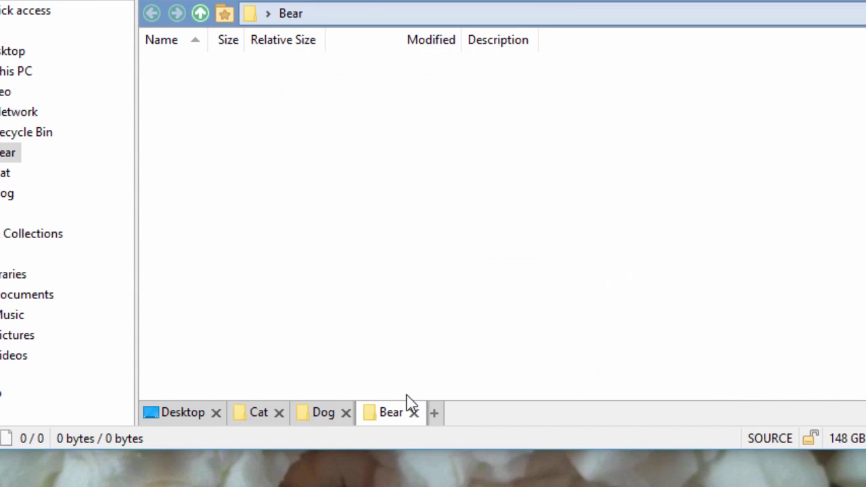
left_click(244, 418)
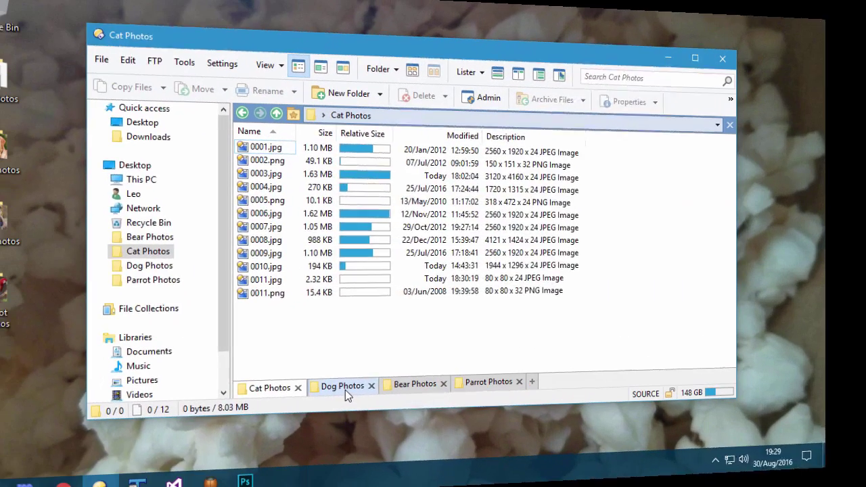
left_click(345, 386)
left_click(396, 387)
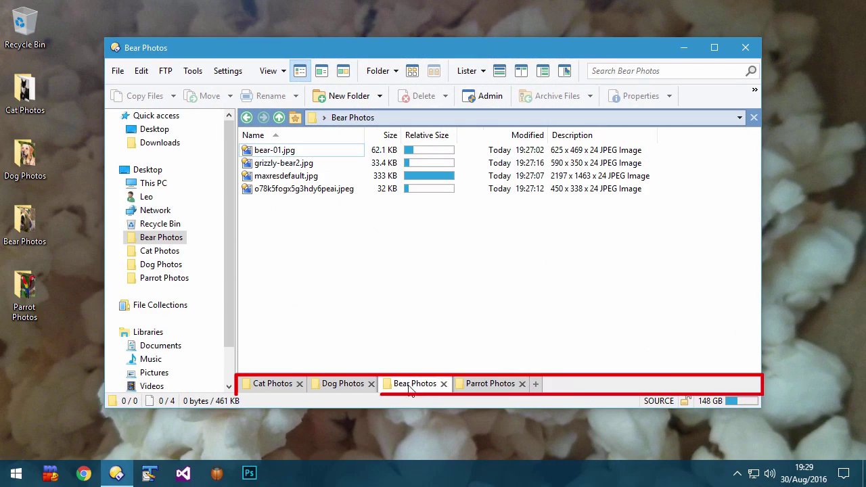
Step: Cycle through the Dog, Bear, Parrot and Cat Photos tabs
left_click(497, 384)
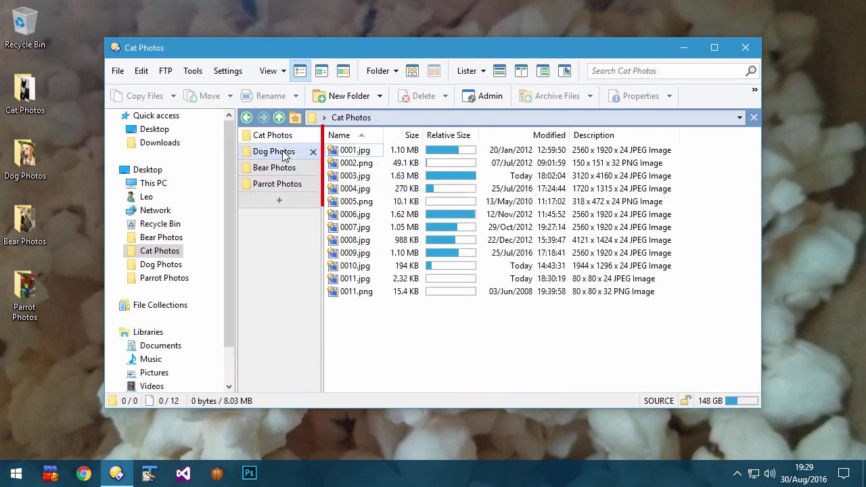
left_click(283, 153)
left_click(281, 169)
left_click(276, 183)
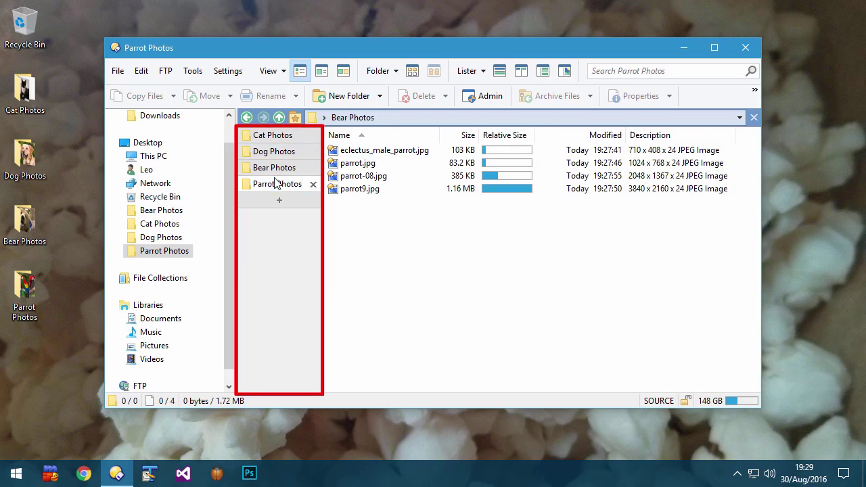
left_click(277, 139)
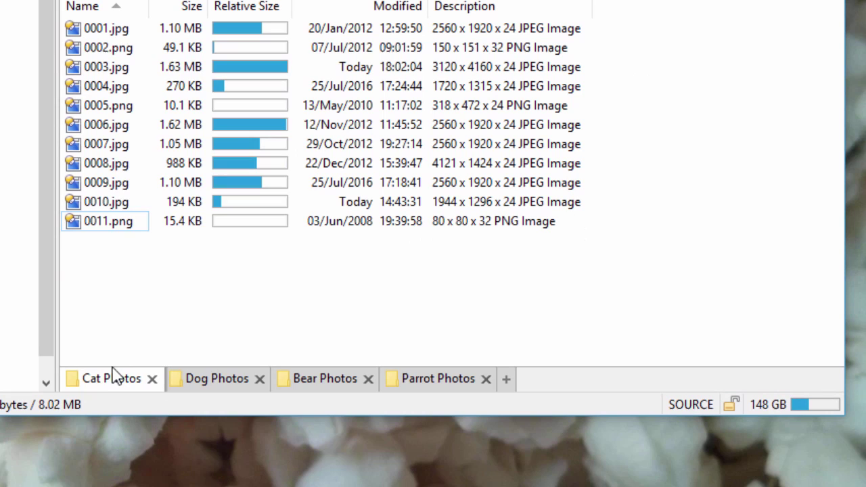
Step: Set the Cat Photos tab colour, trying blue before settling on dark red
right_click(114, 374)
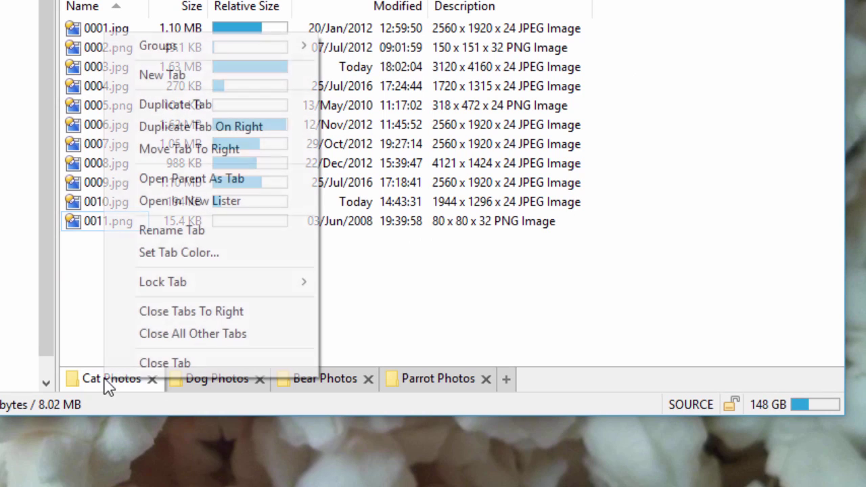
left_click(214, 256)
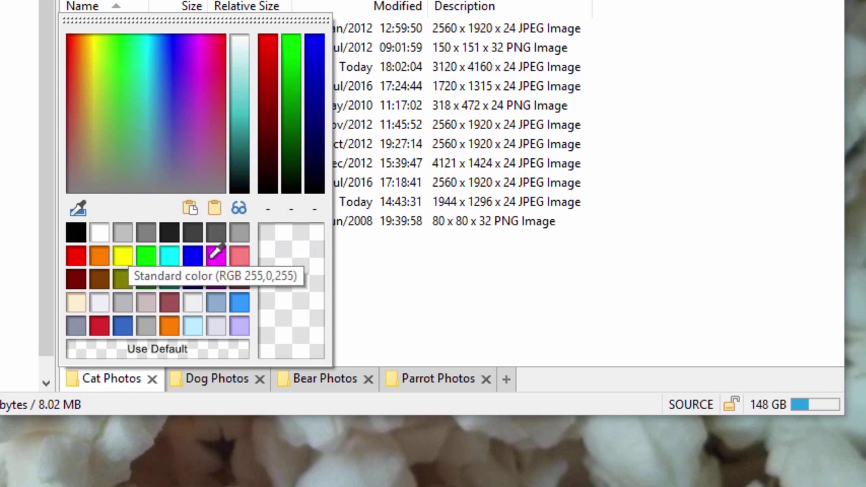
left_click(199, 257)
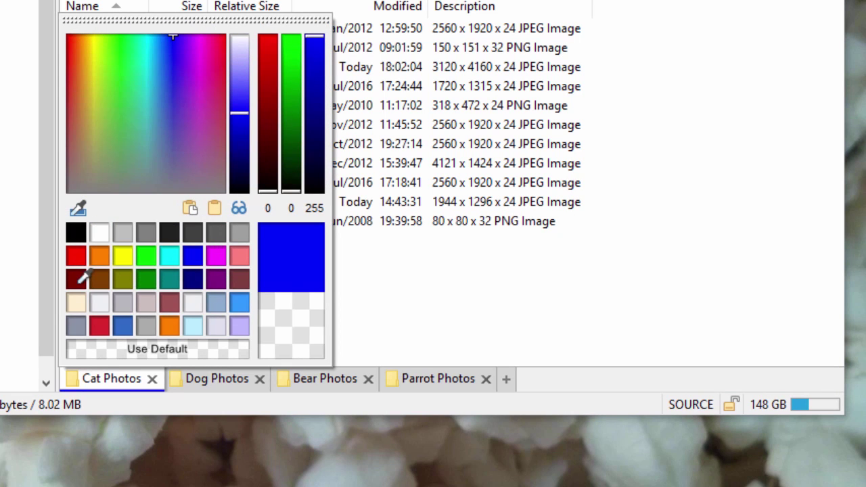
left_click(83, 278)
Step: Colour the Dog Photos tab blue by sampling the storage bar and adjusting darkness and blue
right_click(195, 387)
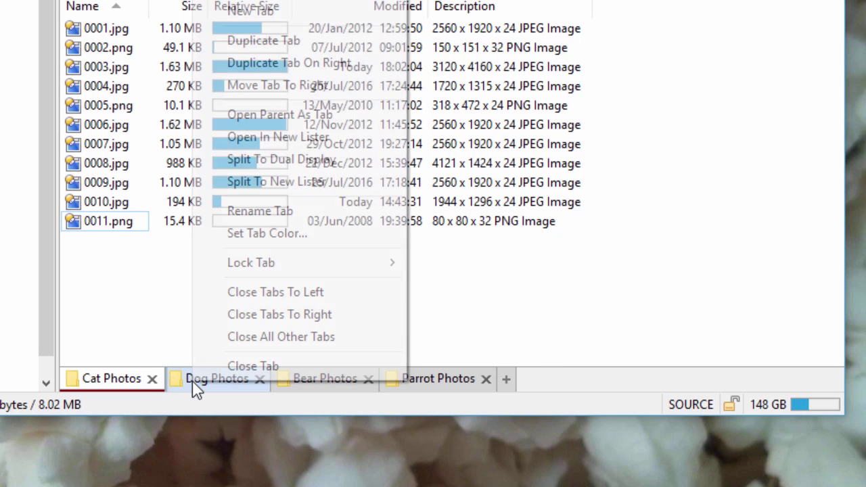
left_click(244, 233)
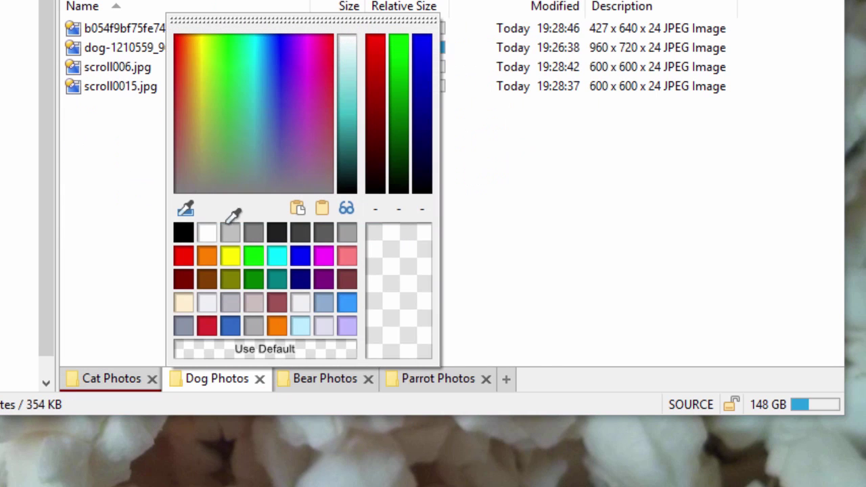
left_click(187, 210)
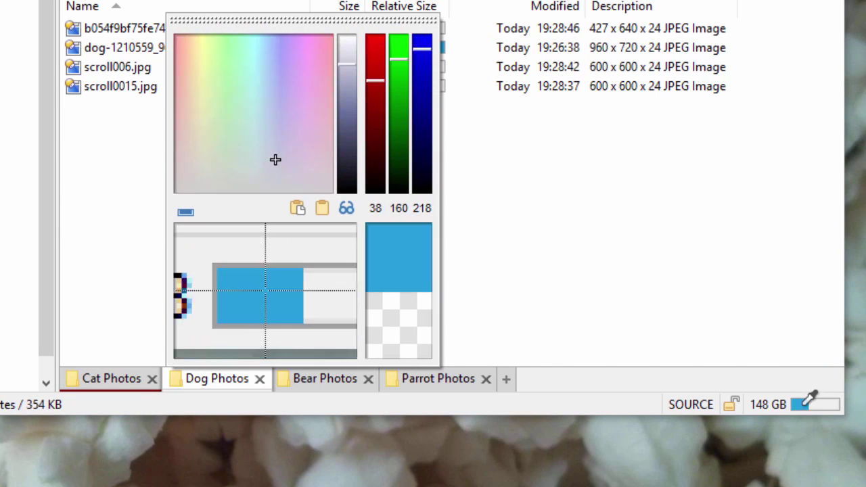
left_click(801, 406)
left_click_drag(347, 113, 347, 154)
left_click_drag(424, 114, 423, 72)
left_click(489, 178)
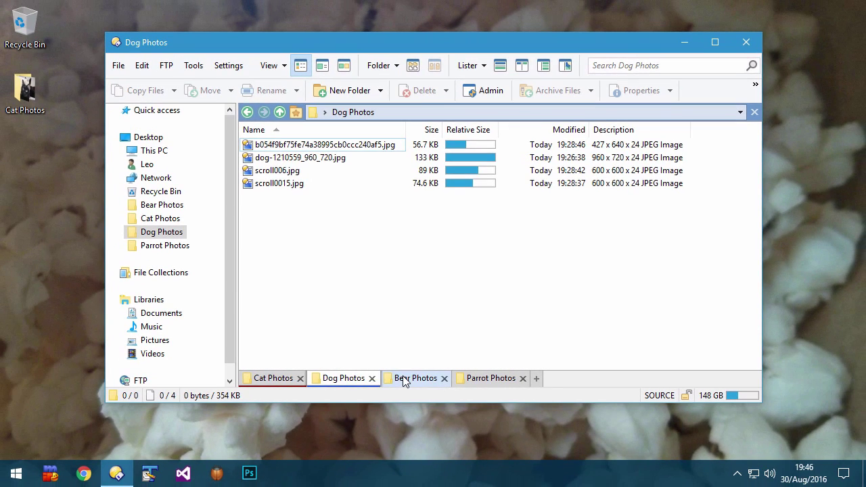
Step: Give the Bear Photos folder an orange tab colour and save its format, replacing saved tabs
left_click(318, 380)
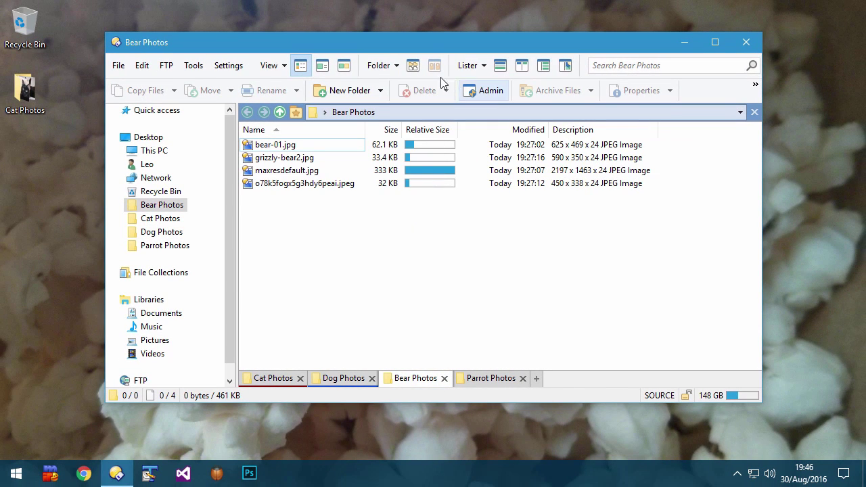
left_click(379, 65)
left_click(391, 90)
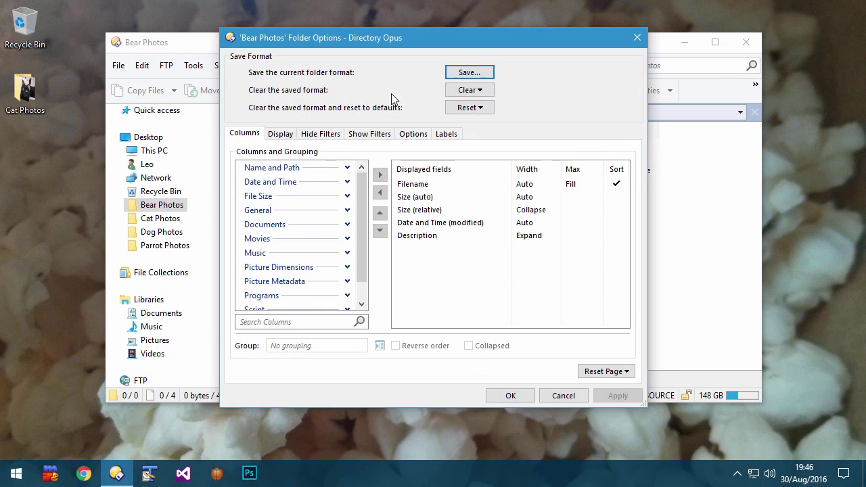
left_click(413, 133)
left_click(347, 269)
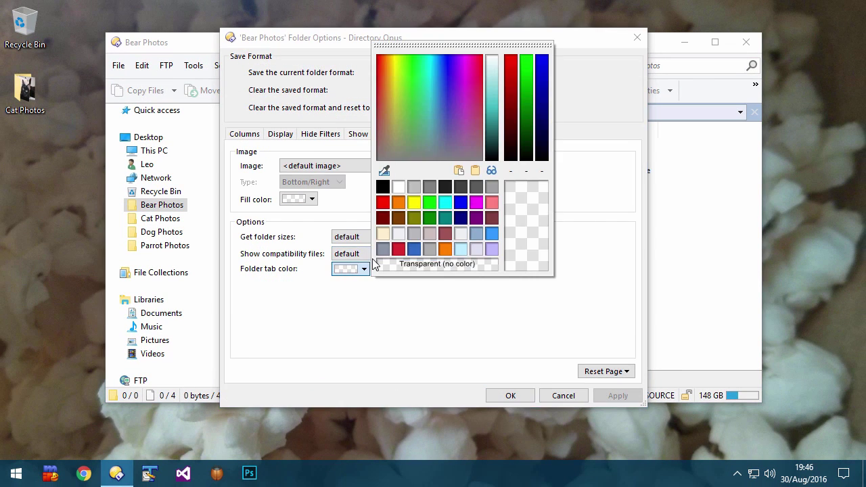
left_click(450, 247)
left_click(475, 73)
left_click(452, 189)
left_click(475, 283)
left_click(501, 396)
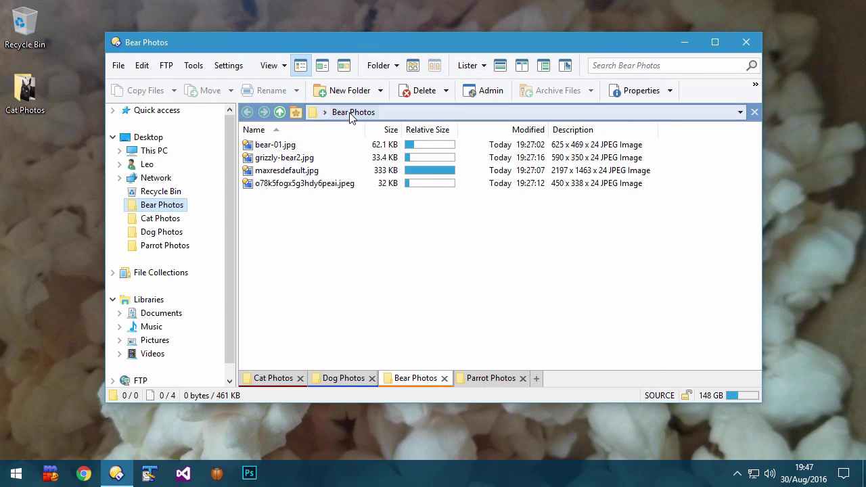
Step: Open Bear Photos in a new end tab, then browse Desktop, Cat Photos and back to Bear Photos
left_click_drag(348, 112, 578, 381)
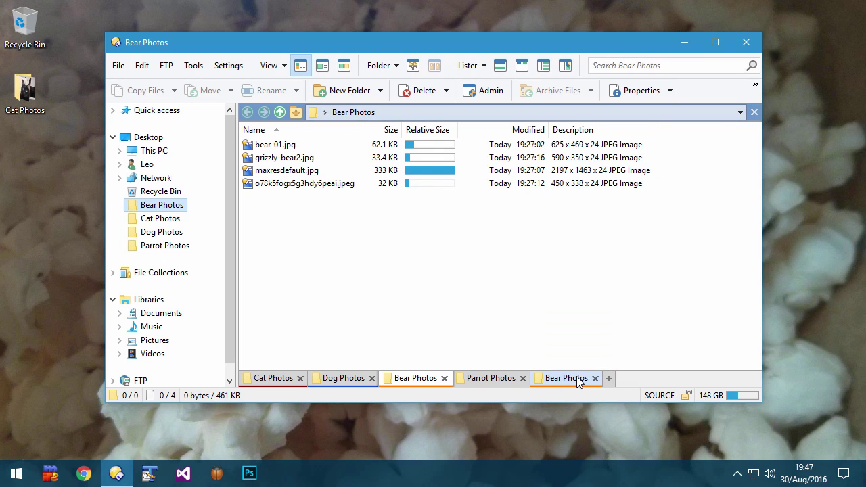
left_click(578, 381)
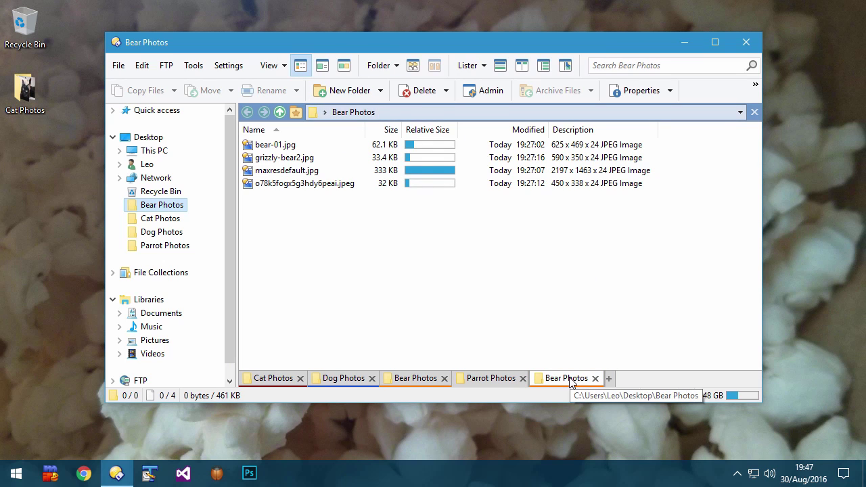
left_click(280, 114)
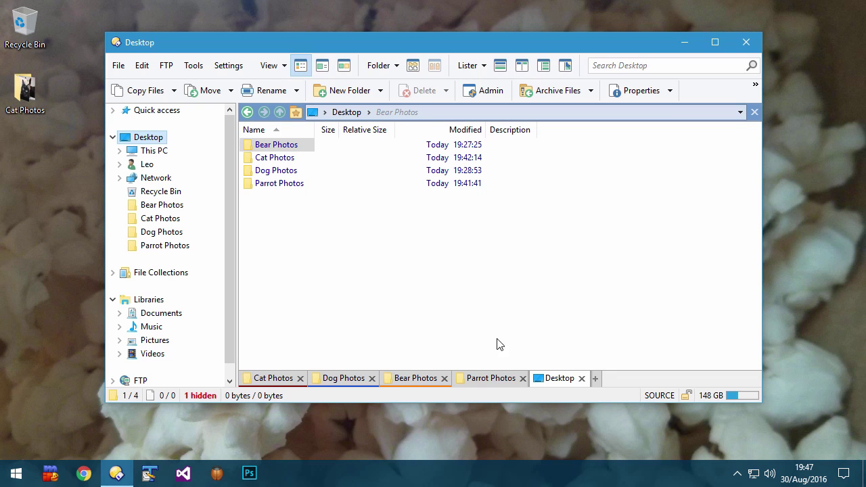
double_click(288, 157)
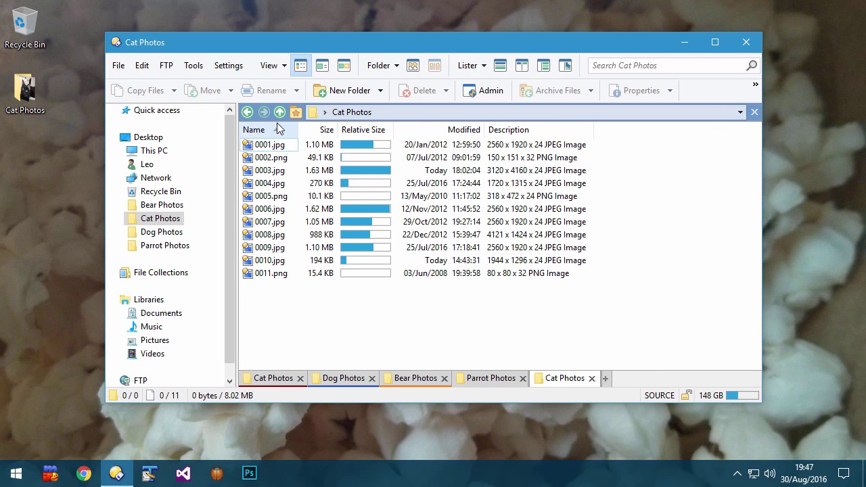
left_click(279, 112)
double_click(283, 144)
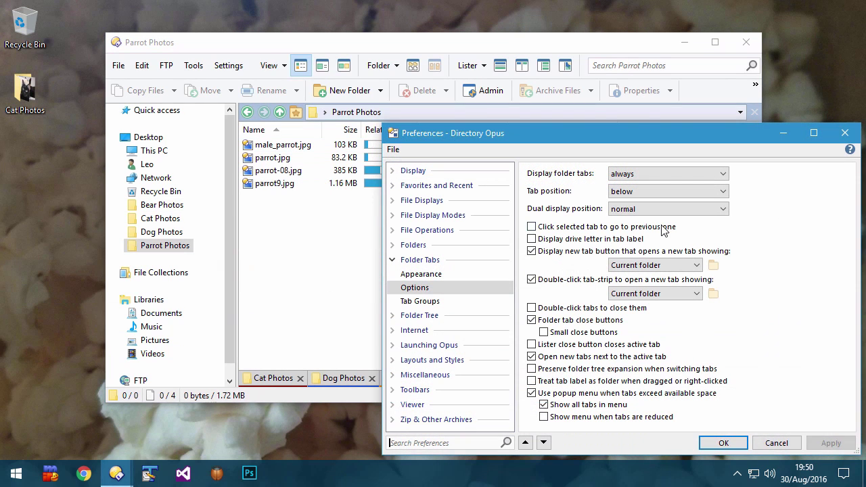
Step: Enable 'Click selected tab to go to previous one' and test it between the Cat and Bear Photos tabs
left_click(660, 227)
left_click(724, 442)
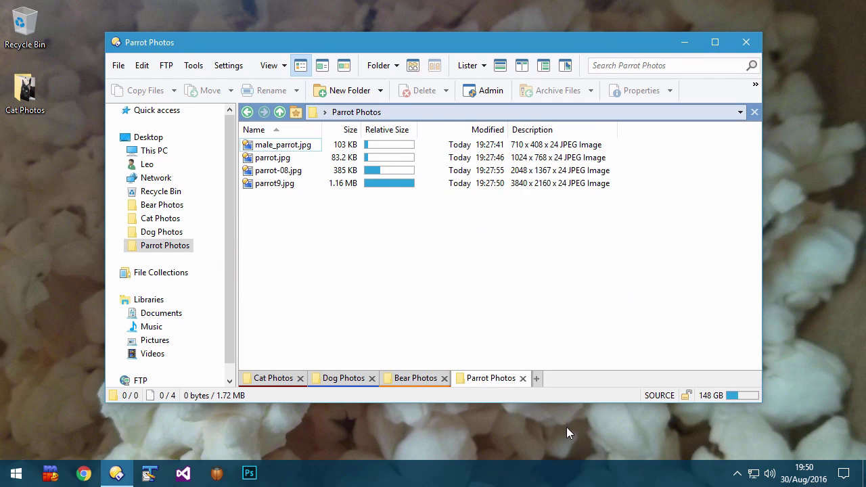
left_click(470, 380)
left_click(274, 383)
left_click(399, 380)
left_click(410, 382)
left_click(423, 382)
left_click(417, 383)
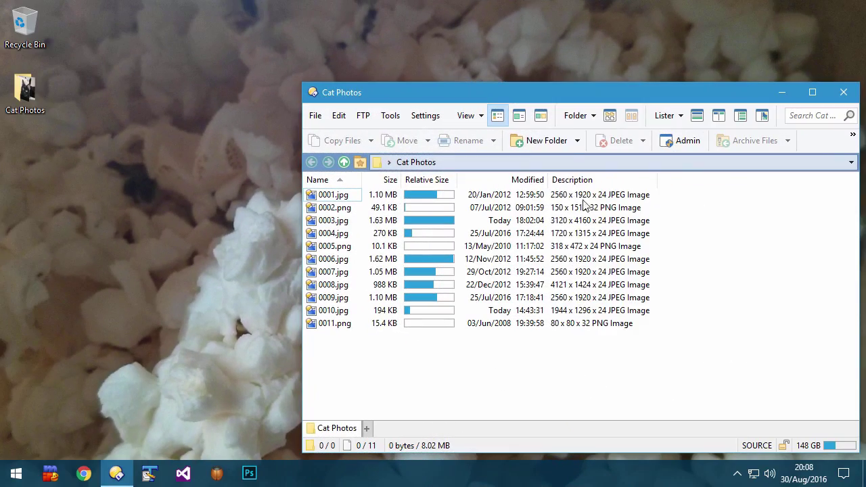
Step: Save the Cat Photos folder format and show the list of saved folder formats
left_click(574, 120)
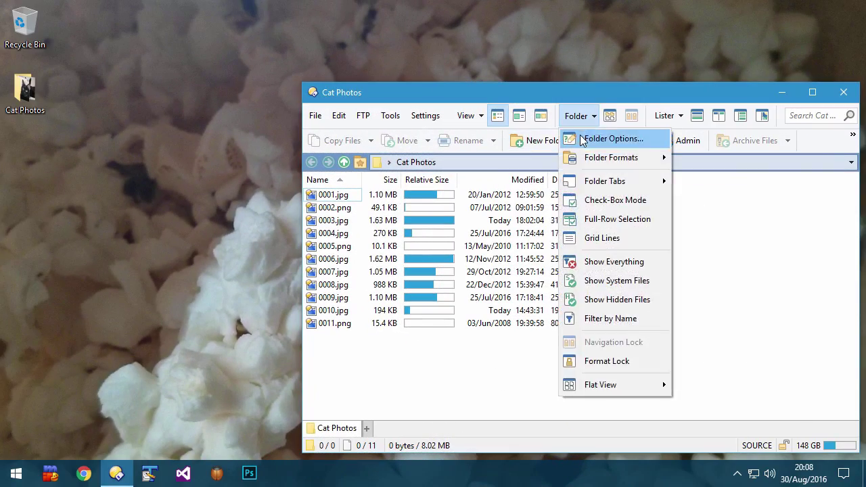
left_click(582, 137)
left_click(616, 122)
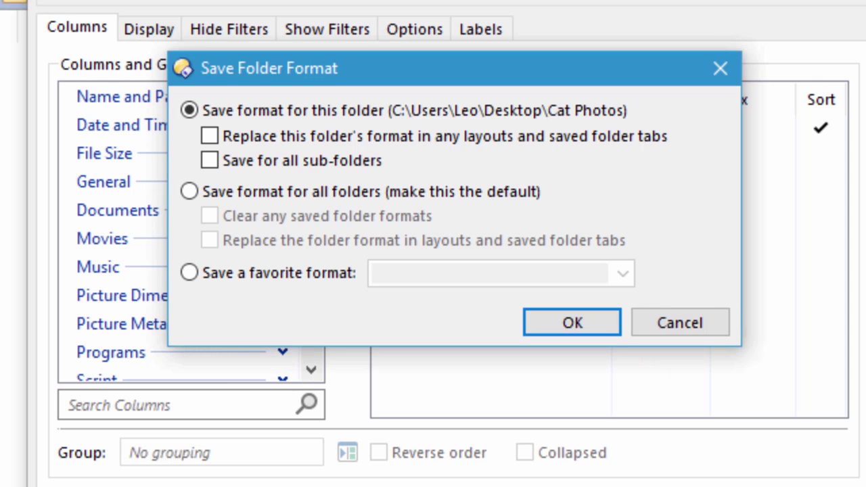
left_click(573, 323)
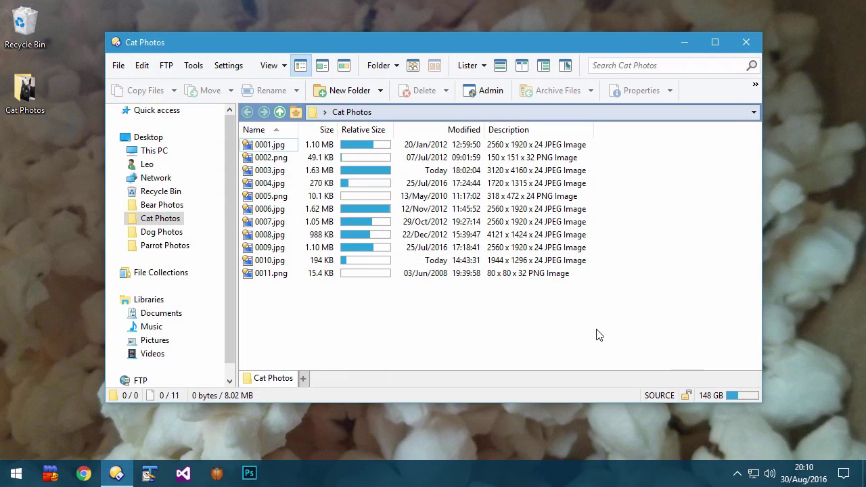
left_click(685, 395)
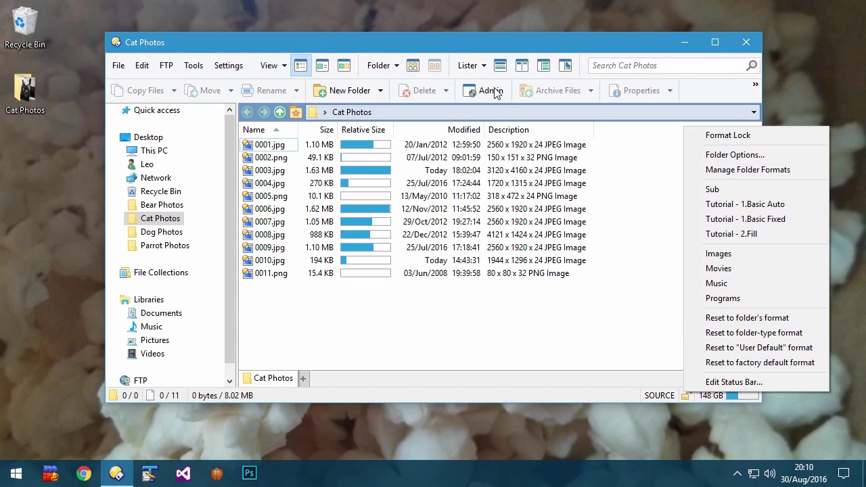
Step: Browse the folder format columns, expanding Name and Path, Date and Time, and Picture Dimensions
left_click(369, 60)
left_click(369, 59)
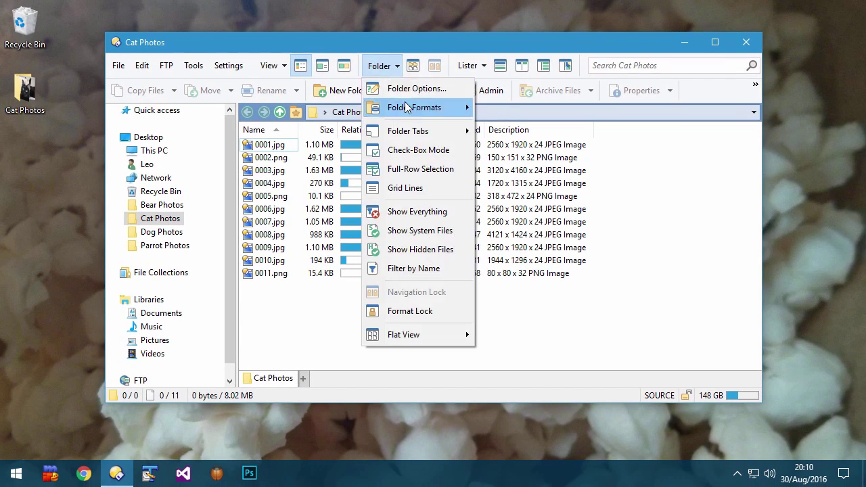
mouse_move(401, 108)
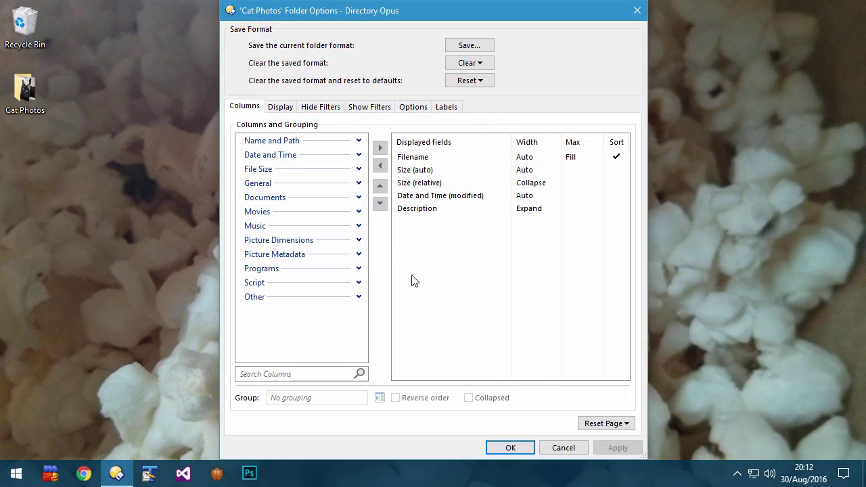
left_click(283, 142)
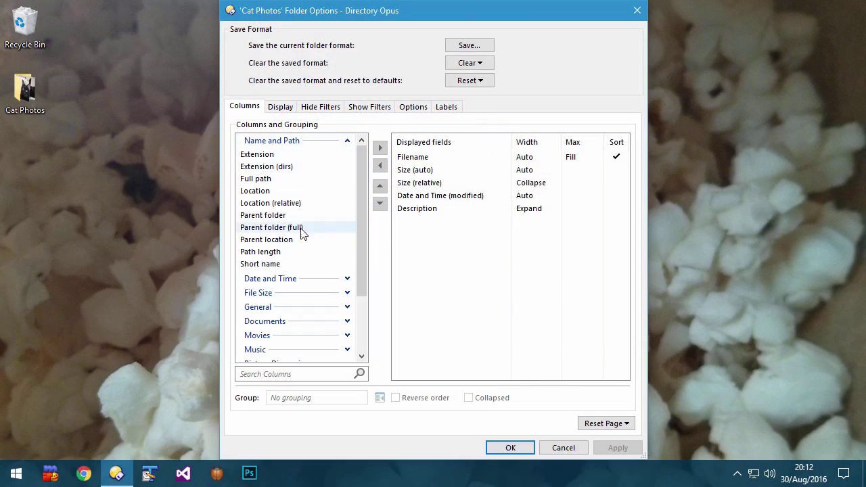
left_click(302, 143)
left_click(301, 160)
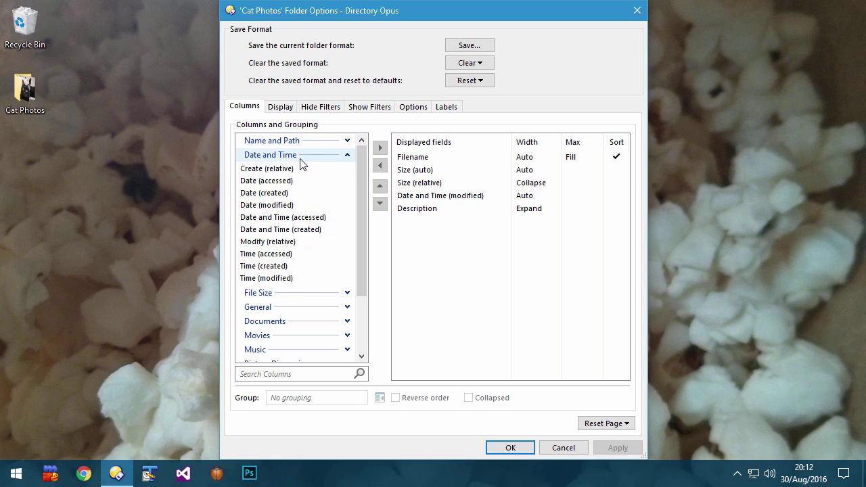
left_click(301, 160)
left_click(303, 243)
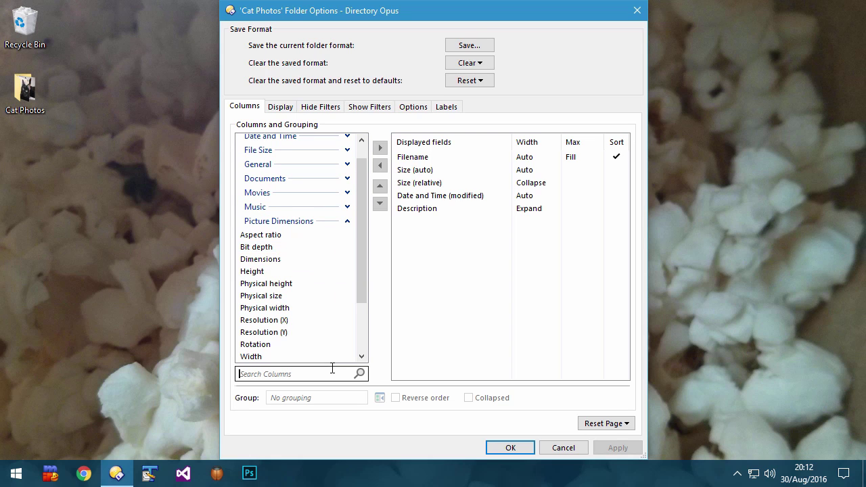
Step: Search columns for 'des' and group files by Filename, then by Image description, and open column options
type("desc")
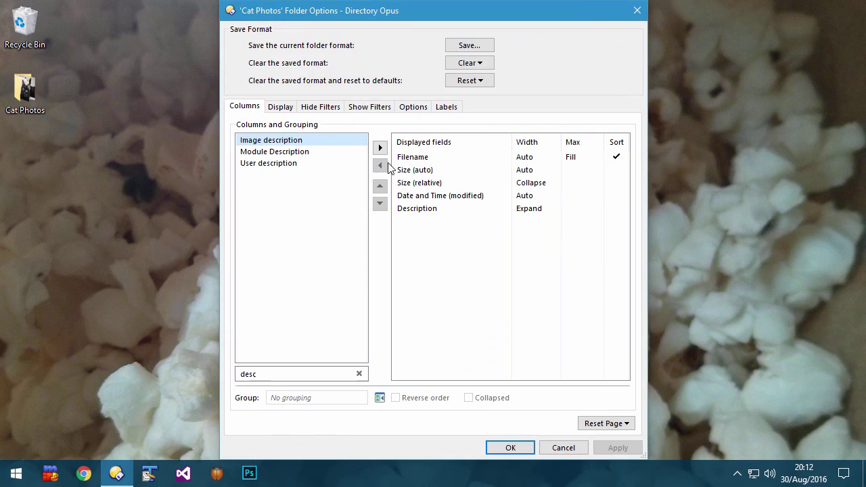
left_click(412, 159)
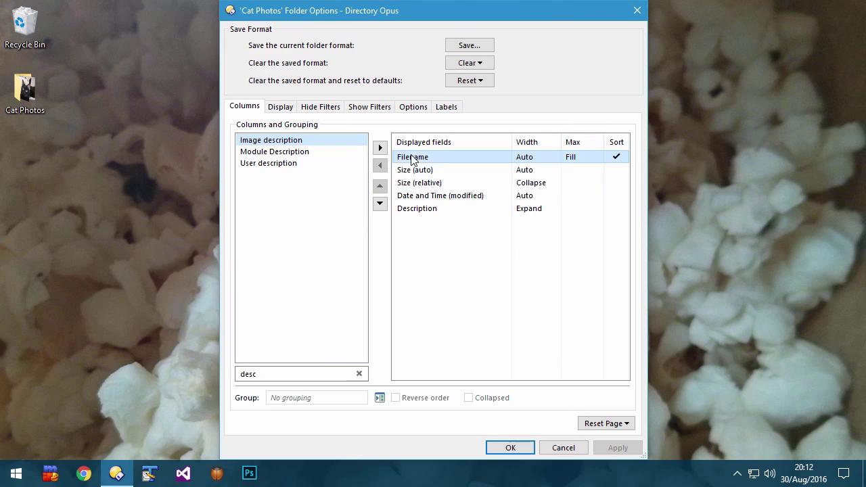
left_click(379, 398)
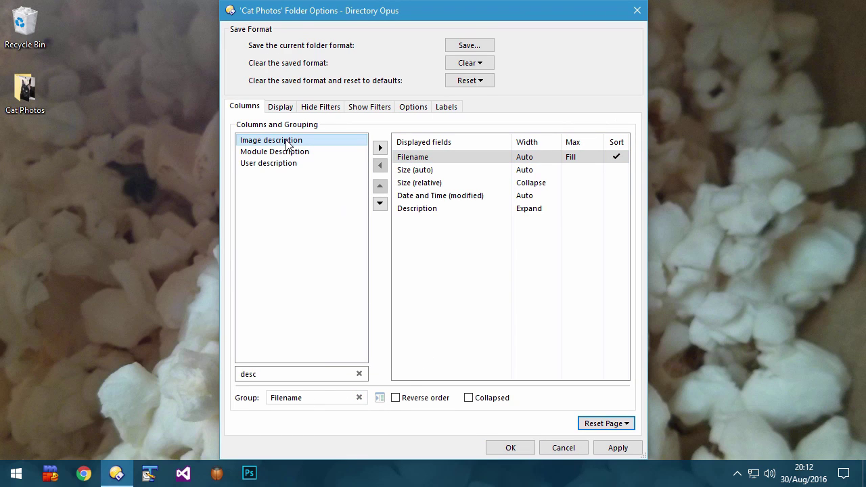
left_click(290, 143)
left_click(377, 402)
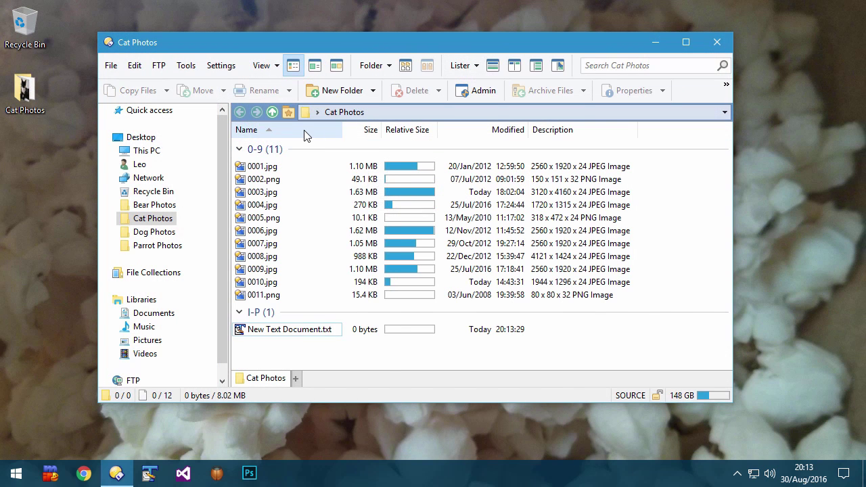
right_click(305, 130)
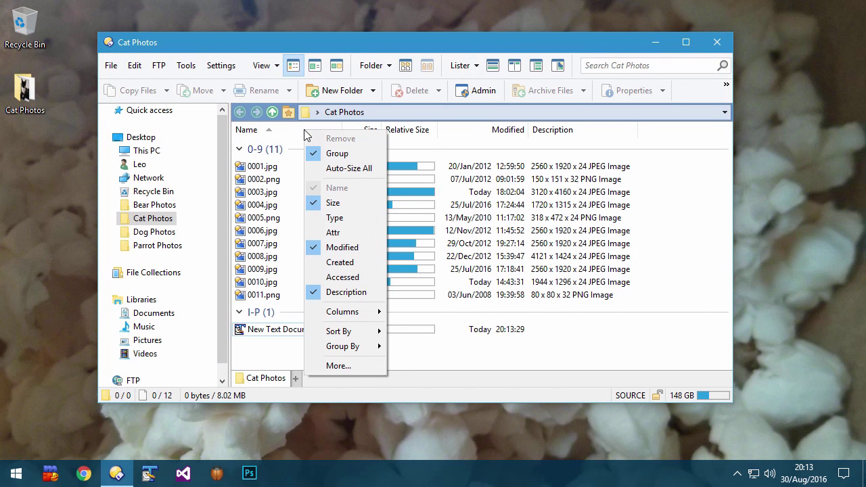
mouse_move(373, 347)
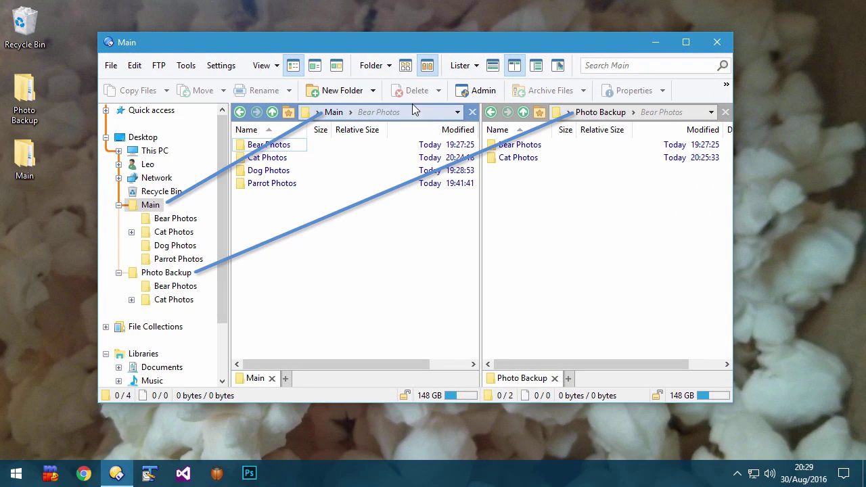
Step: Browse Cat, Bear, Cat, Dog and finally Bear Photos in the tree so the Photo Backup pane follows
left_click(172, 234)
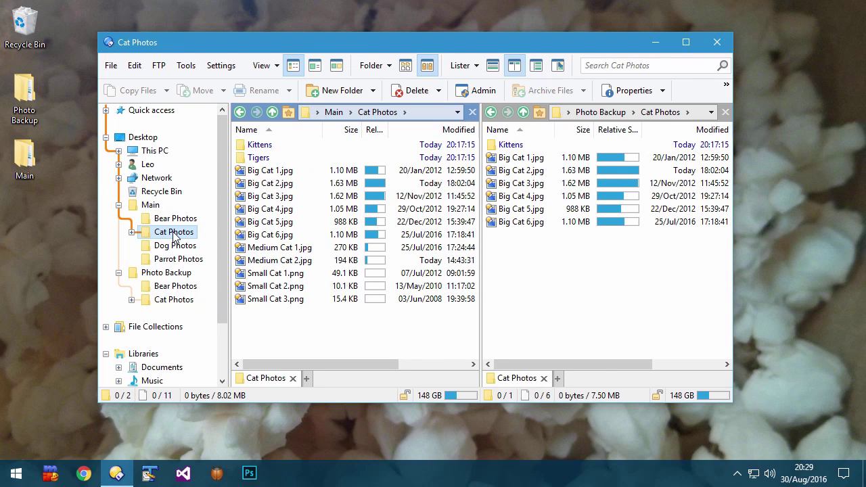
left_click(175, 222)
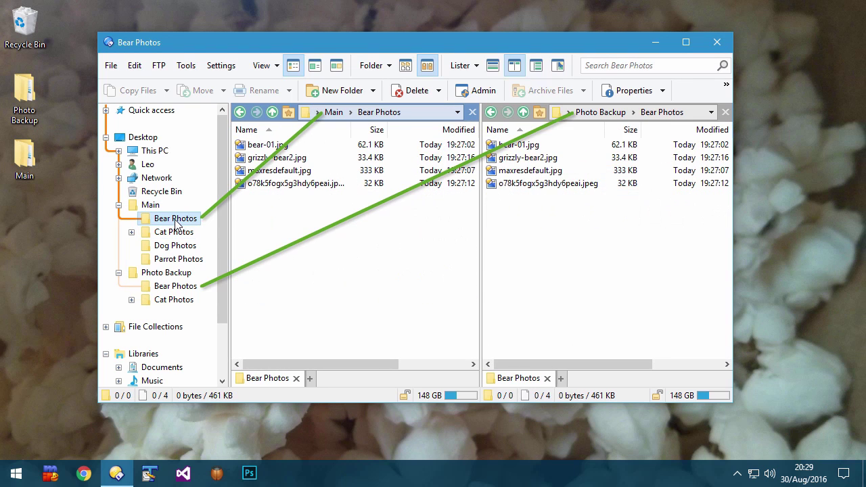
left_click(188, 237)
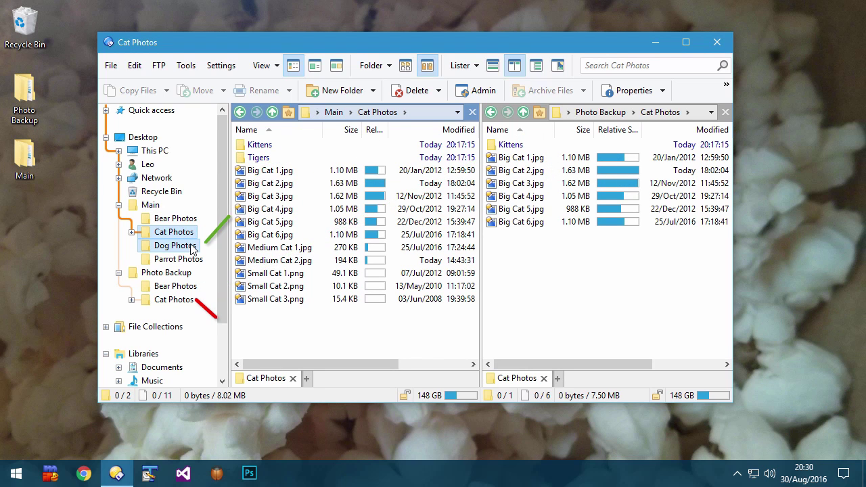
left_click(192, 247)
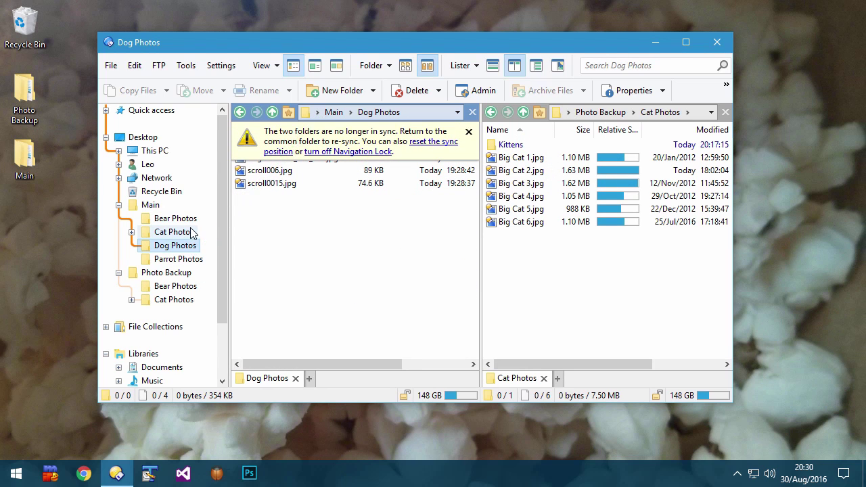
left_click(188, 224)
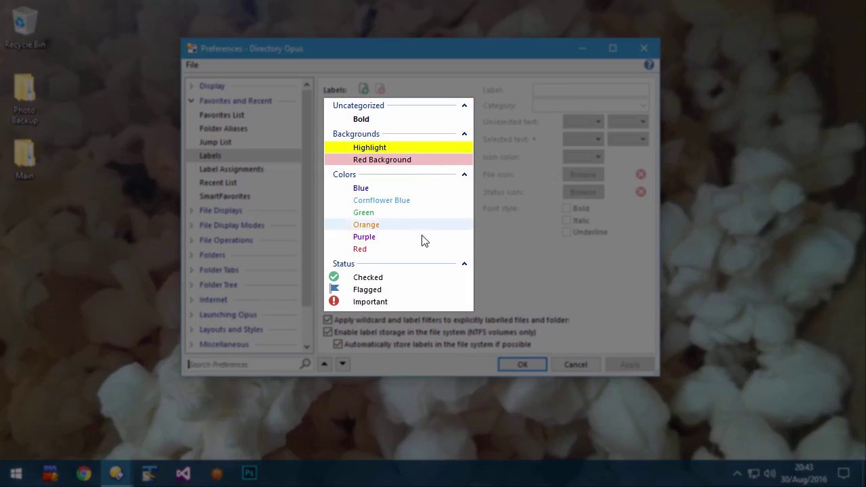
Step: Inspect the Checked label, then add a Backed up status label with a blue gear icon
left_click(390, 280)
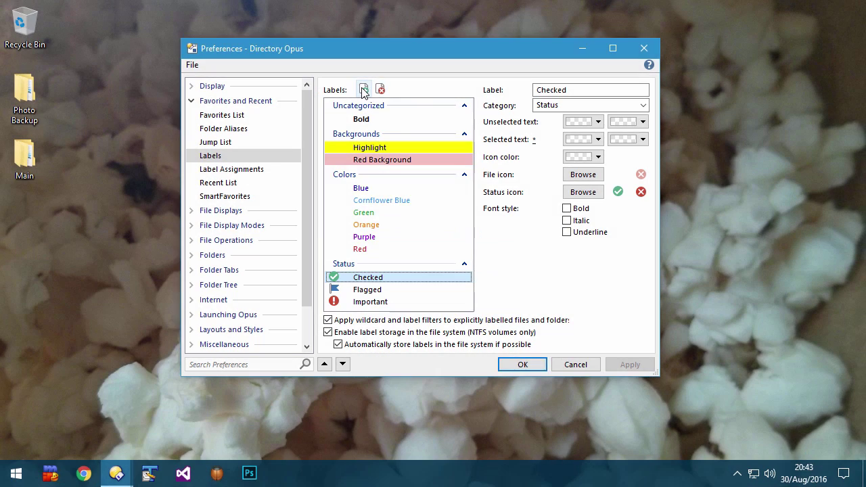
left_click(363, 90)
type("Backed up")
key("Return")
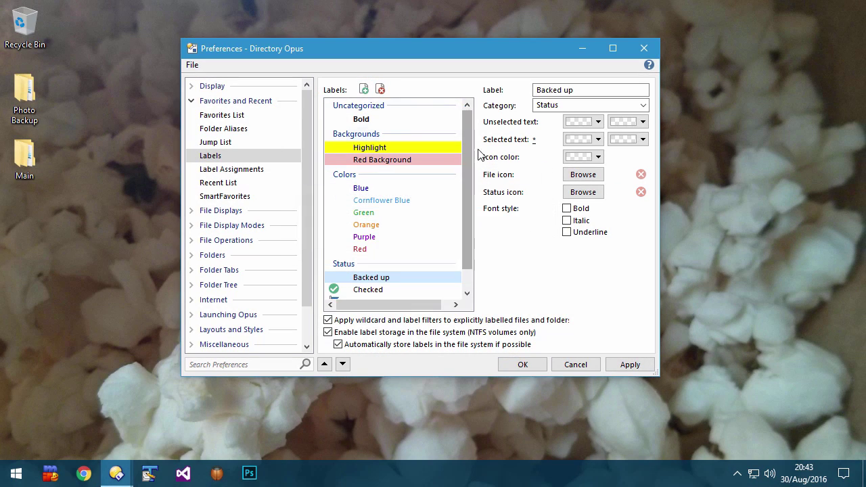
left_click(600, 193)
left_click(389, 205)
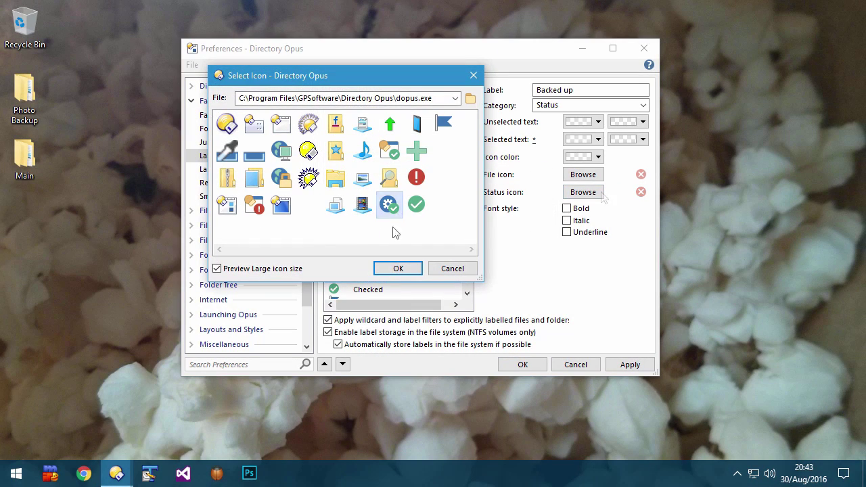
left_click(397, 268)
Step: Add a second status label named Need backup
left_click(364, 90)
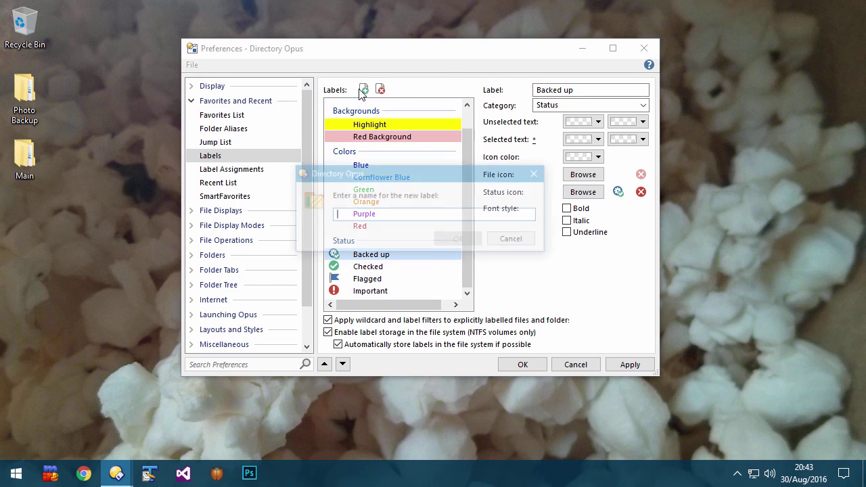
type("Need backu")
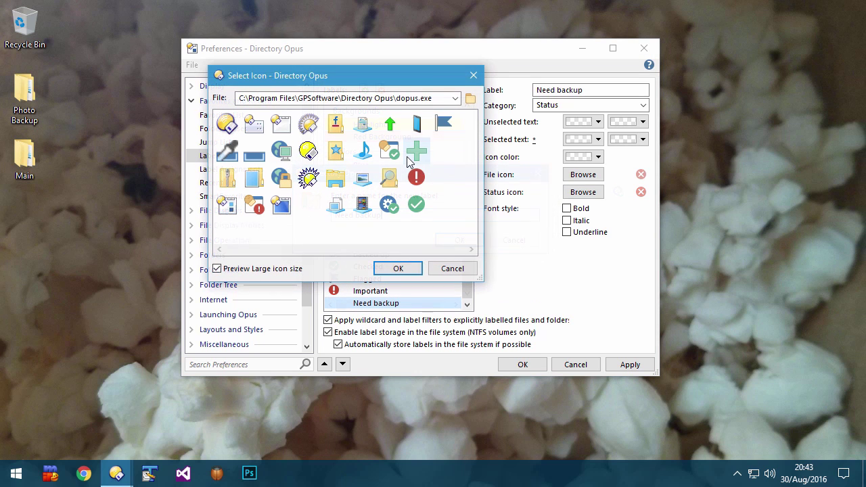
left_click(415, 149)
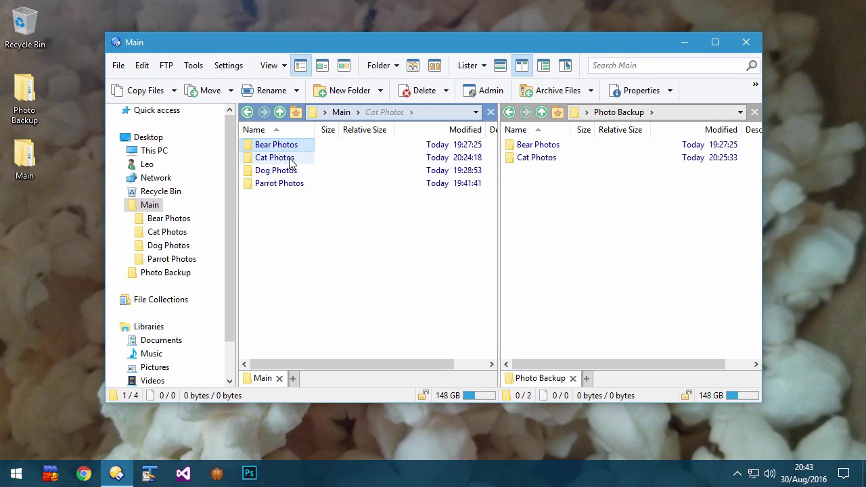
Step: Set Bear and Cat Photos to Backed up, and Dog and Parrot Photos to Need backup
left_click(289, 160, "ctrl")
right_click(290, 159)
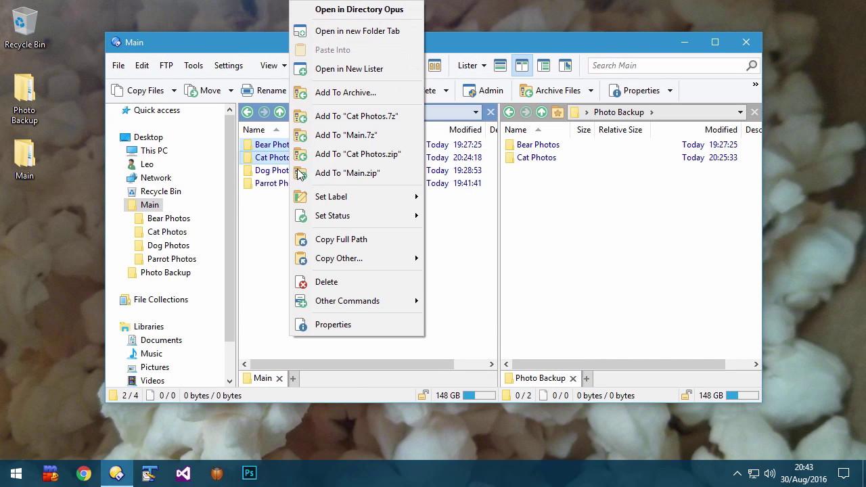
mouse_move(331, 215)
left_click(447, 214)
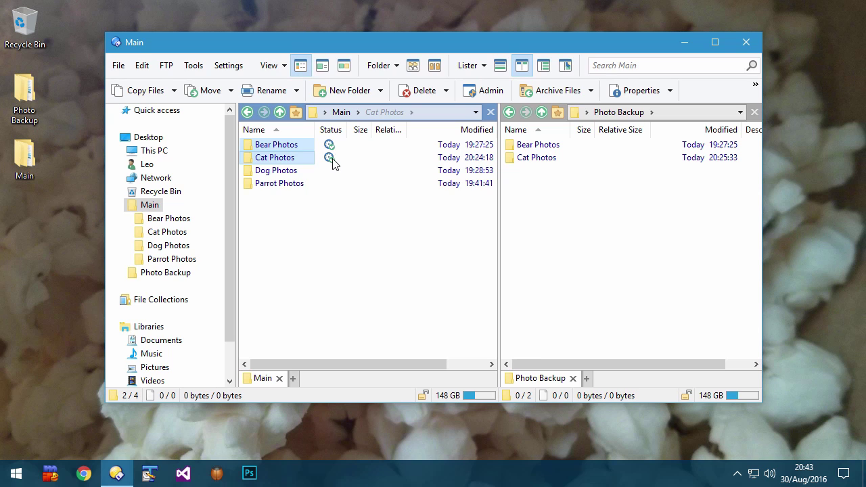
left_click_drag(292, 203, 286, 178)
right_click(276, 176)
mouse_move(352, 218)
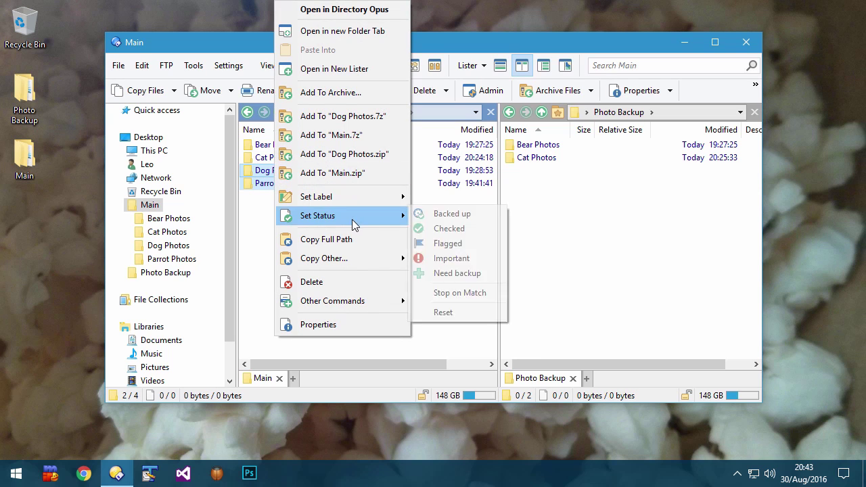
left_click(457, 273)
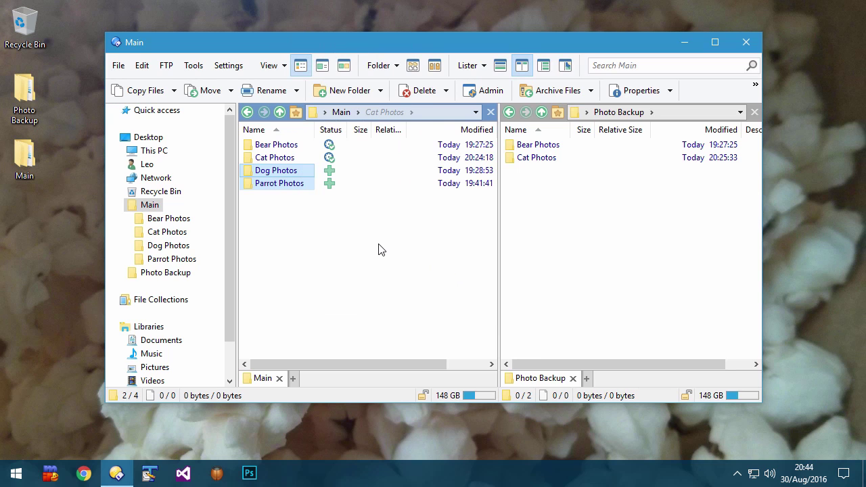
Step: Give Parrot Photos a Red Background label and Dog Photos a Green label, then clear the selection
right_click(287, 184)
mouse_move(368, 337)
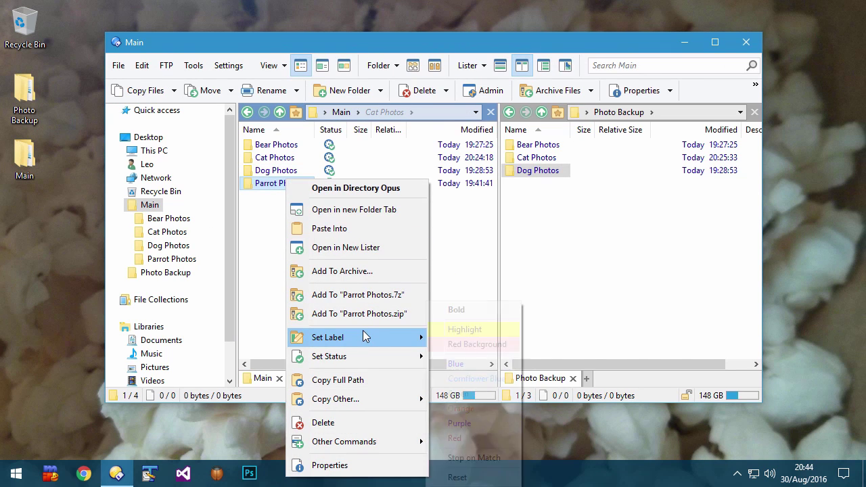
left_click(472, 344)
right_click(277, 172)
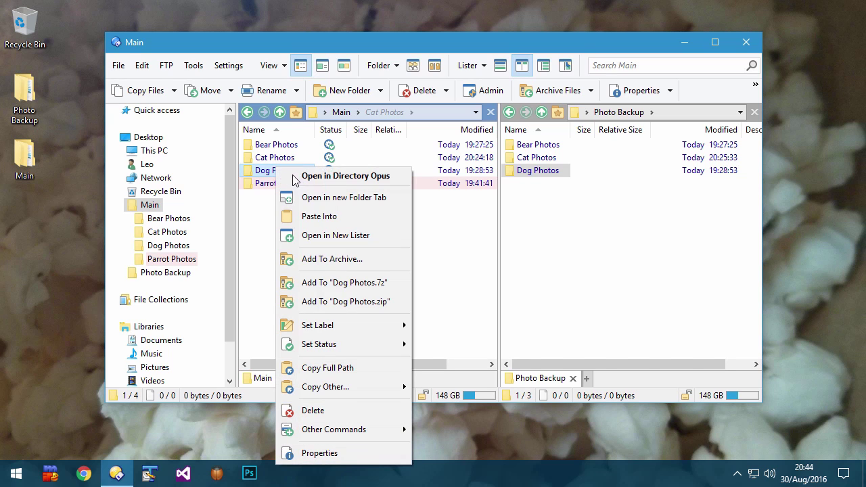
mouse_move(354, 324)
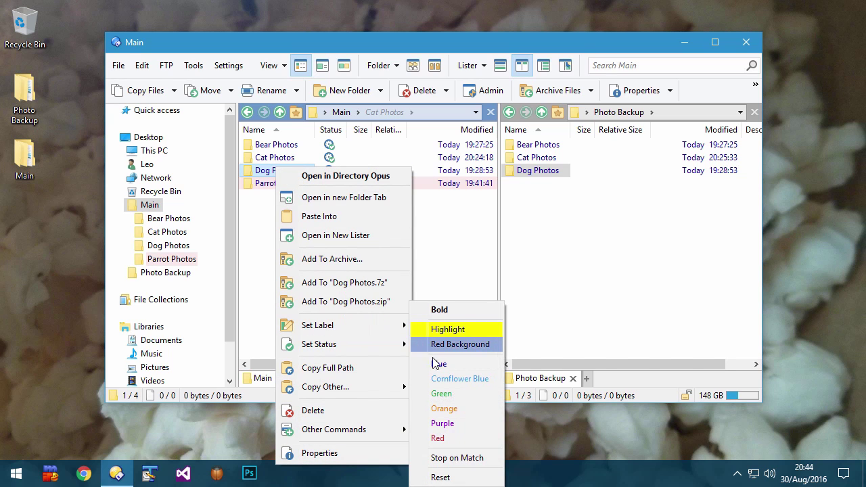
left_click(454, 394)
left_click(361, 249)
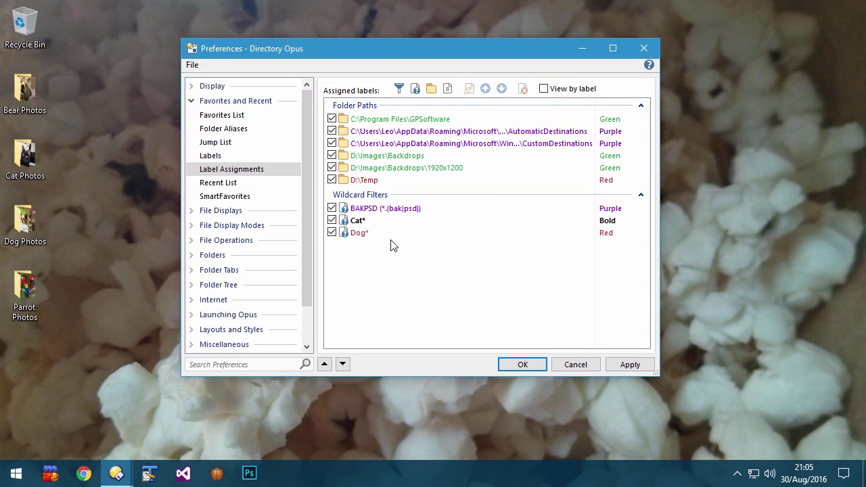
Step: Select the Dog* wildcard filter and move it up and down in the label assignment order
left_click(394, 234)
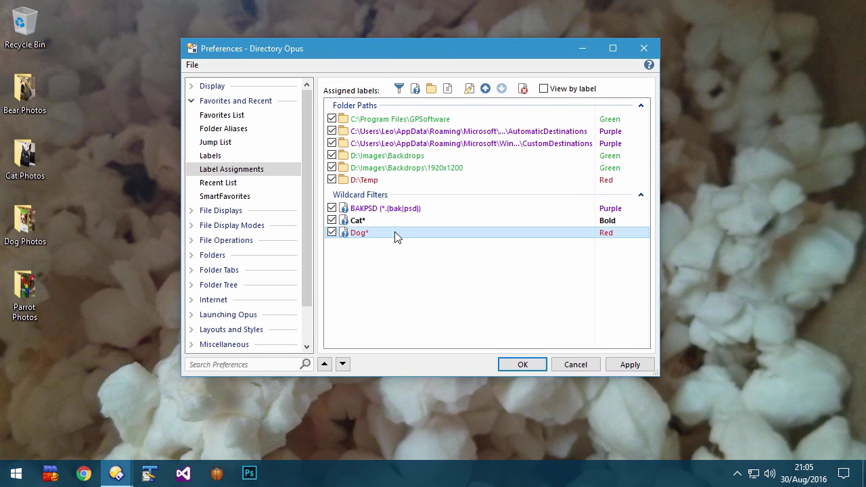
left_click(485, 90)
left_click(486, 90)
left_click(501, 89)
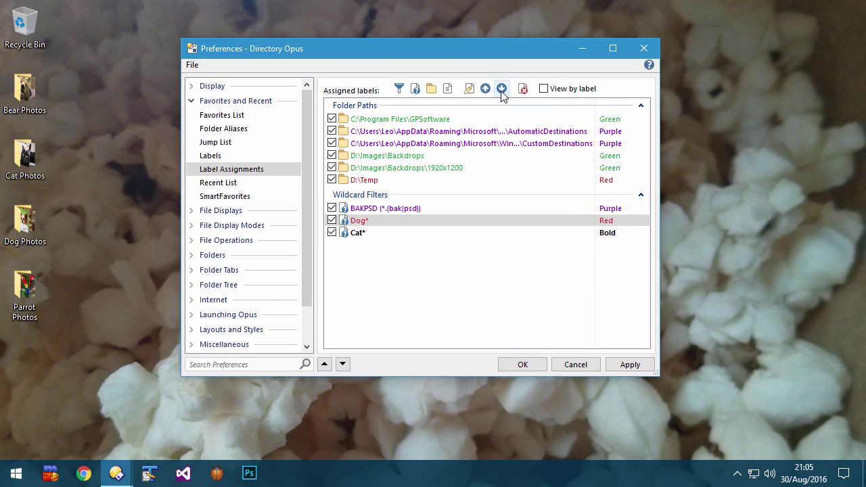
left_click(501, 88)
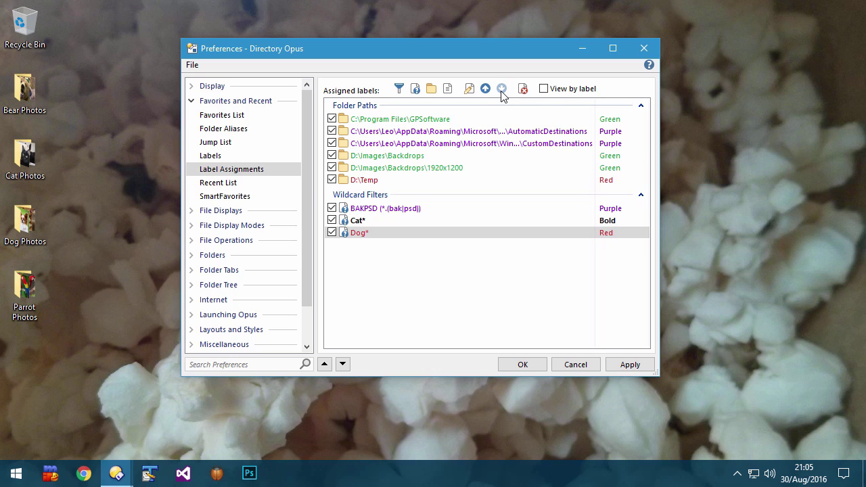
left_click(485, 89)
left_click(485, 89)
left_click(502, 89)
left_click(501, 89)
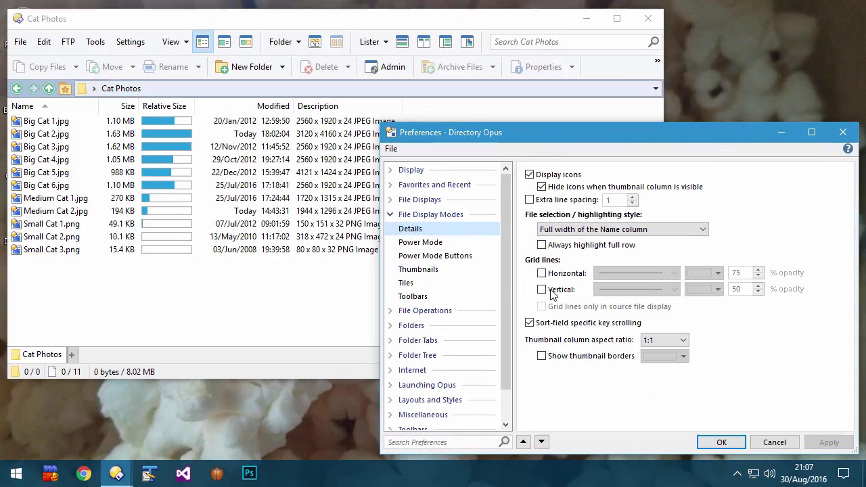
Step: Turn on vertical grid lines in Details mode and give them a dark colour
left_click(551, 291)
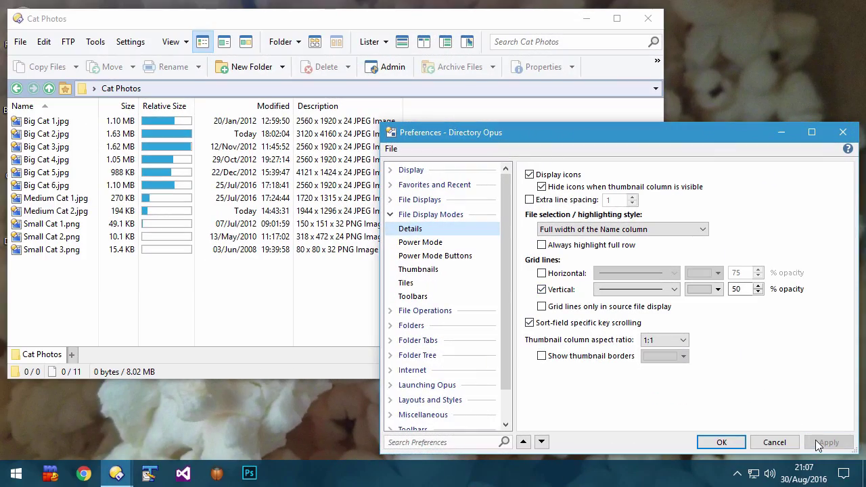
left_click(704, 289)
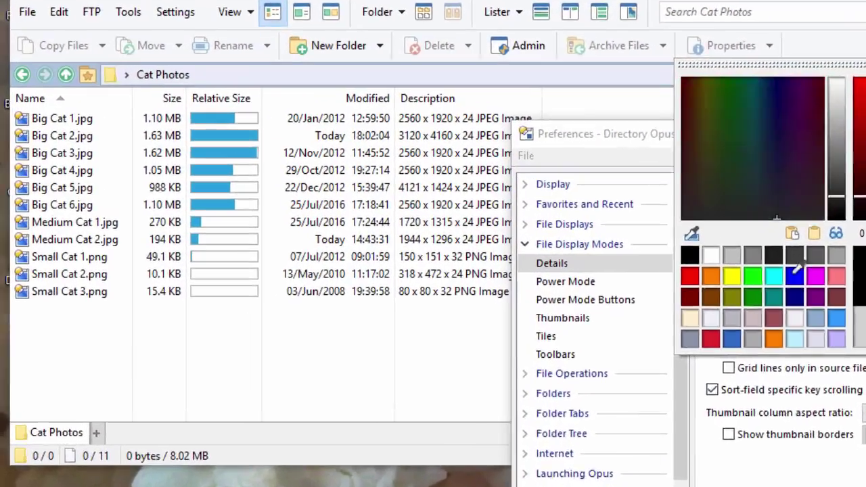
left_click(794, 265)
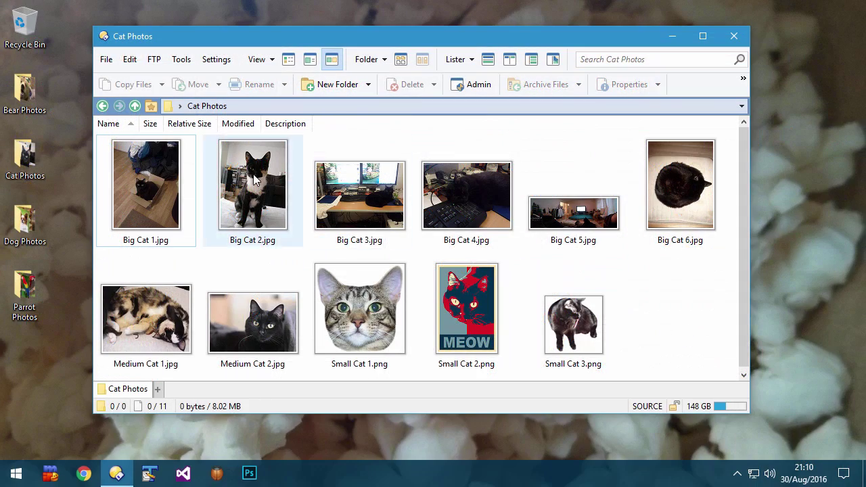
Step: Re-sort the Cat Photos thumbnails by name, relative size and modified date, ending in name order
left_click(128, 124)
left_click(129, 125)
left_click(176, 127)
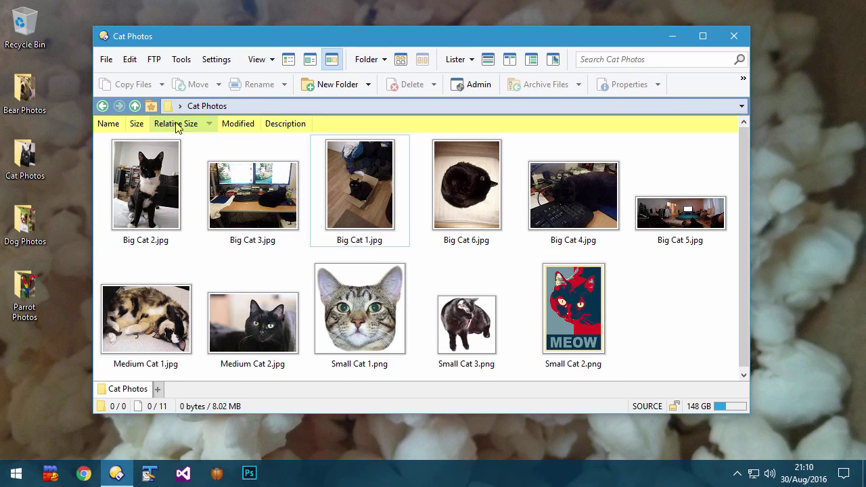
left_click(245, 126)
left_click(245, 126)
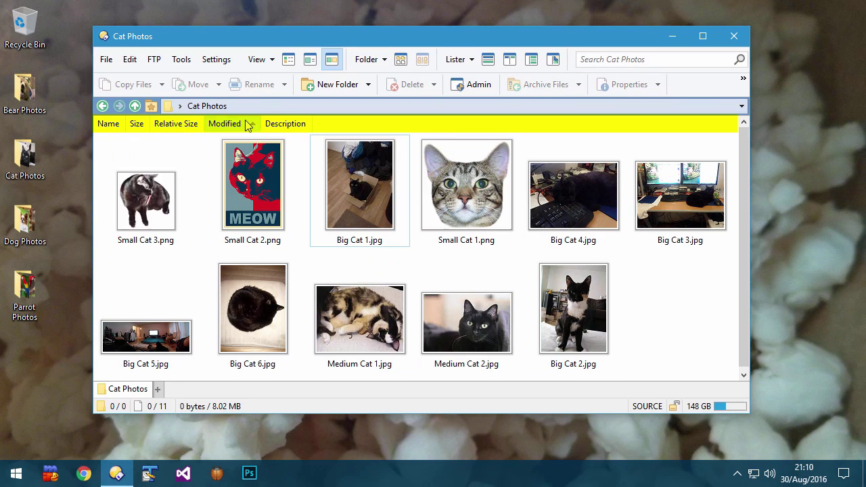
left_click(109, 125)
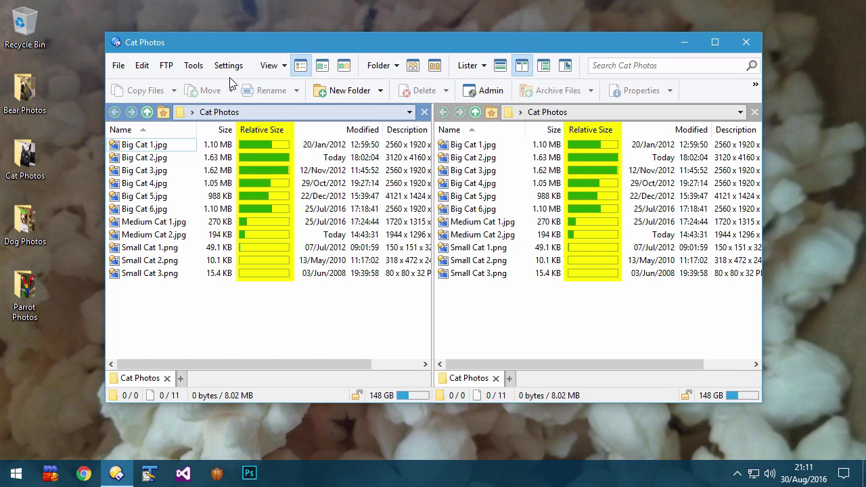
Step: Enable relative graphs behind size columns in Preferences
left_click(228, 65)
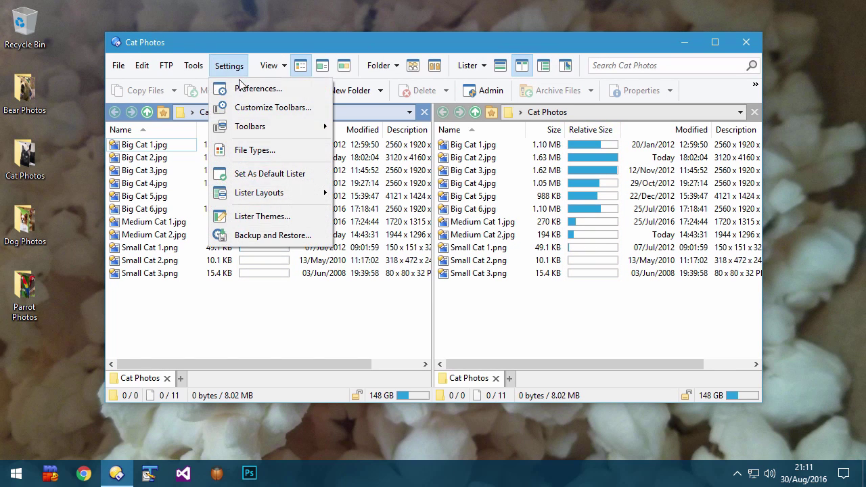
left_click(250, 90)
left_click(581, 333)
left_click(721, 442)
Step: Remove the Relative Size columns from both panes and sort Space Quest files by relative size
left_click_drag(260, 133, 473, 139)
right_click(612, 135)
left_click(633, 135)
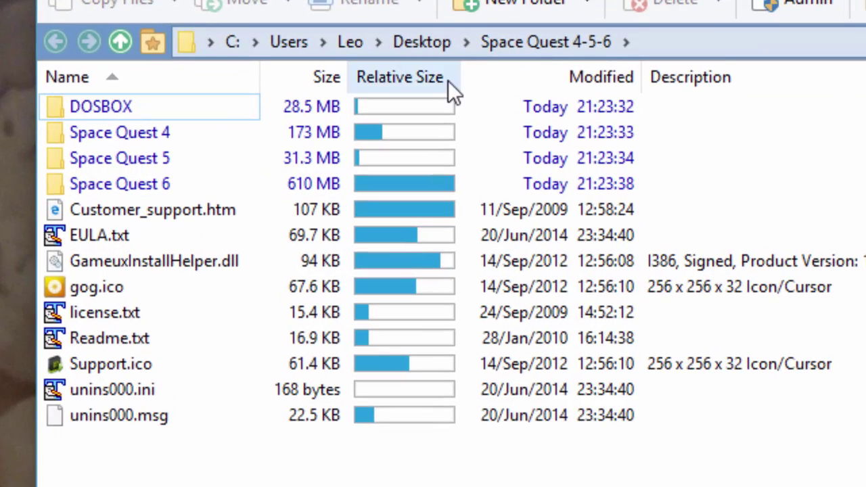
left_click(314, 130)
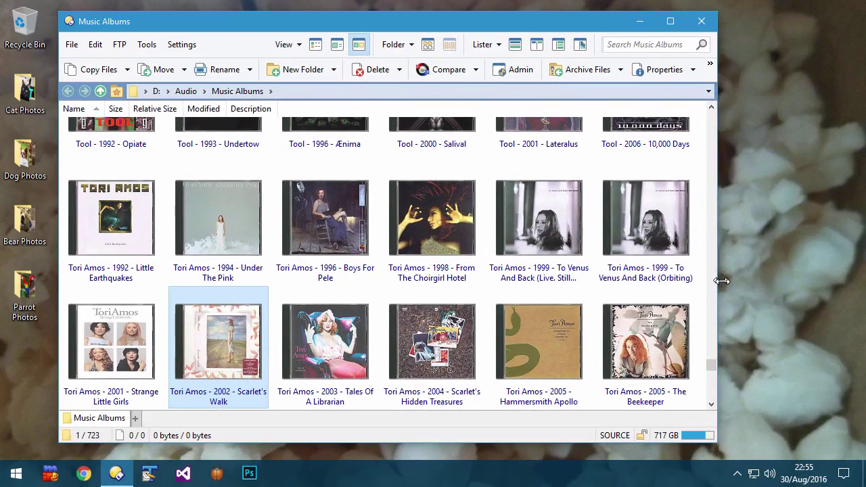
Step: Widen the Music Albums window, then drag its right border far left to a single column
left_click_drag(723, 282, 847, 324)
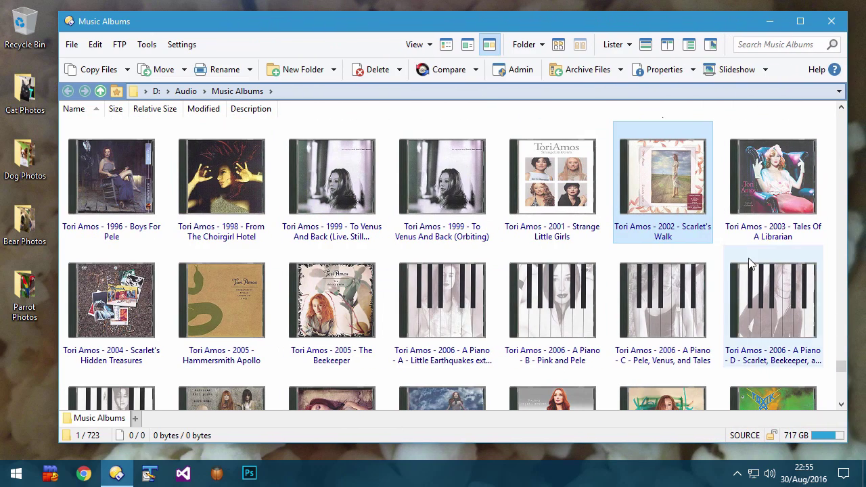
left_click_drag(848, 244, 241, 313)
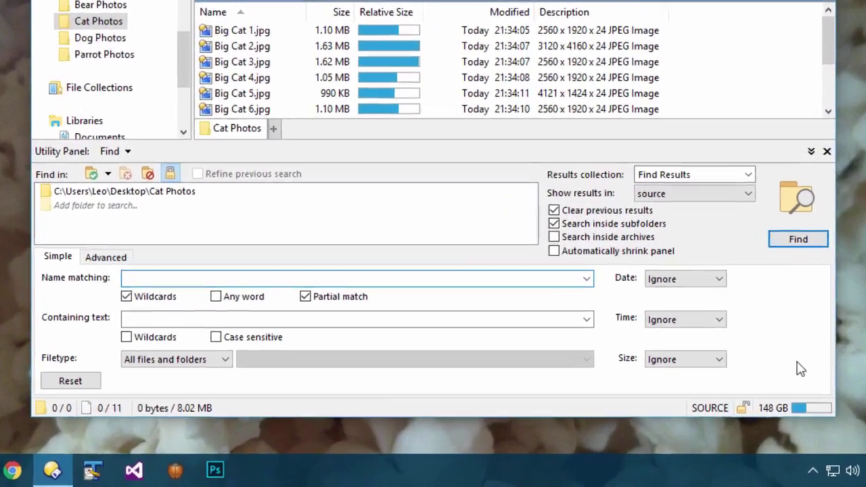
Step: Try a *.(png|jpg) name pattern and a before-date condition, then reset all criteria
type("*.(png|jpg)")
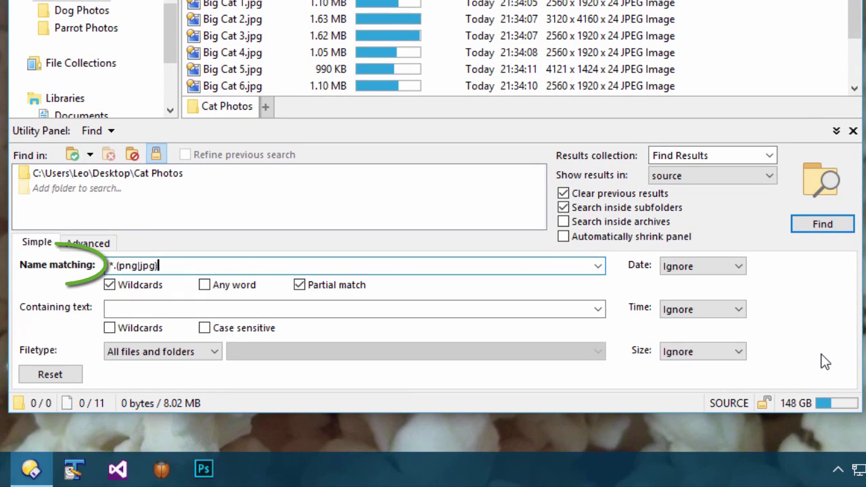
left_click(680, 265)
left_click(688, 310)
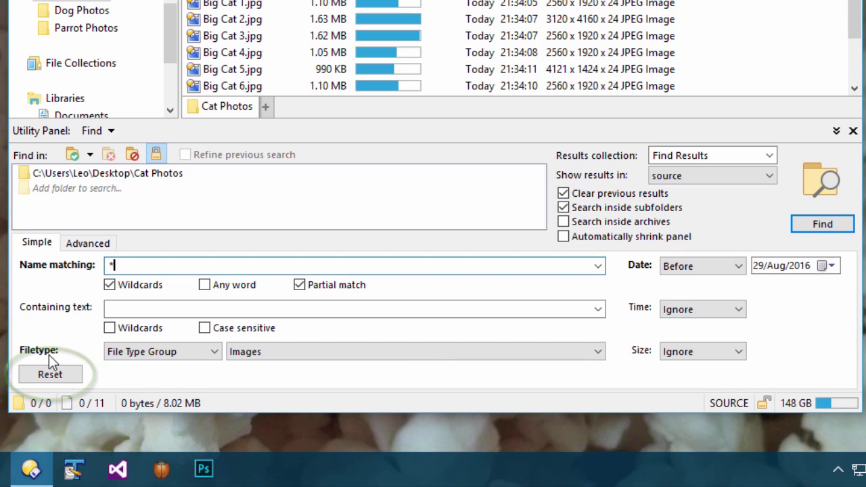
left_click(64, 378)
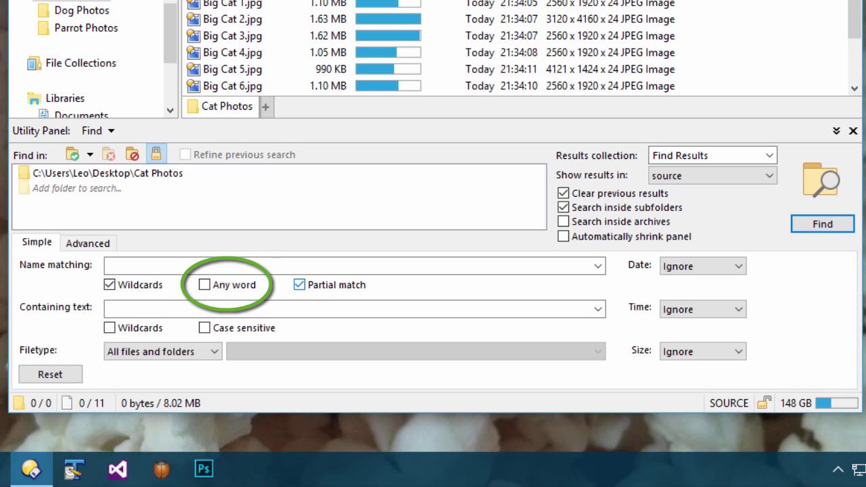
Step: Search for names matching any of 'cat Big', then rerun requiring all words
left_click(235, 288)
left_click(248, 261)
type("cat Big")
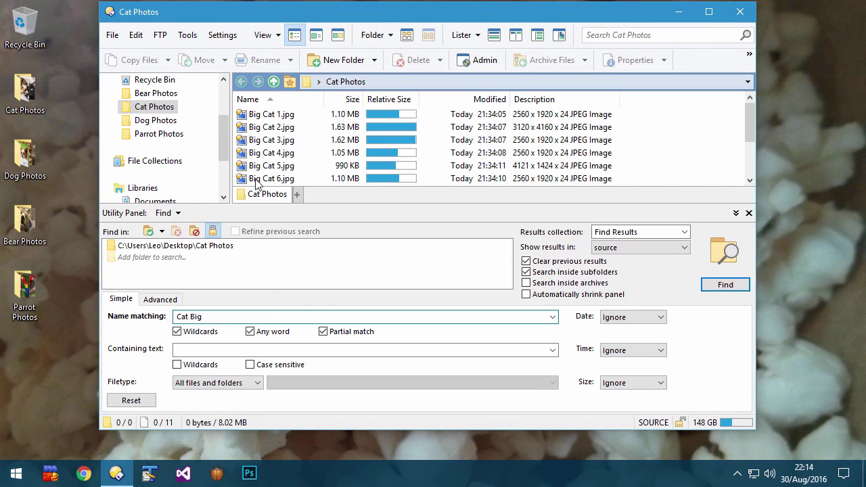
left_click(730, 290)
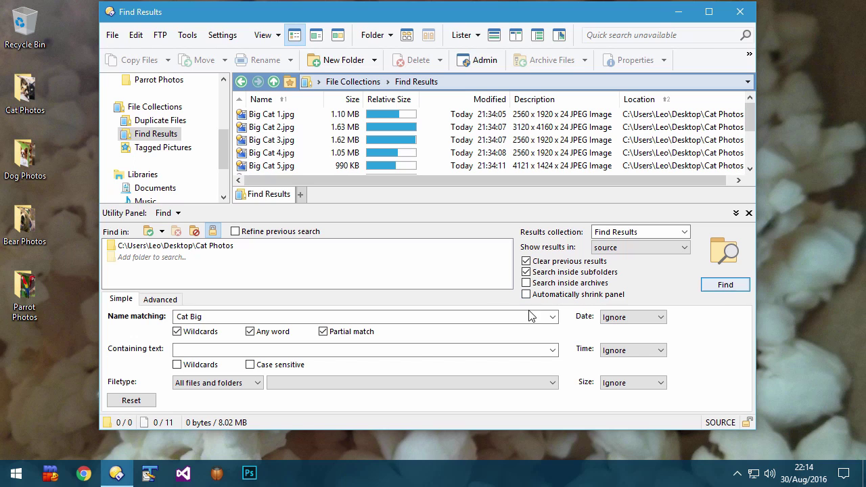
left_click(272, 332)
left_click(715, 287)
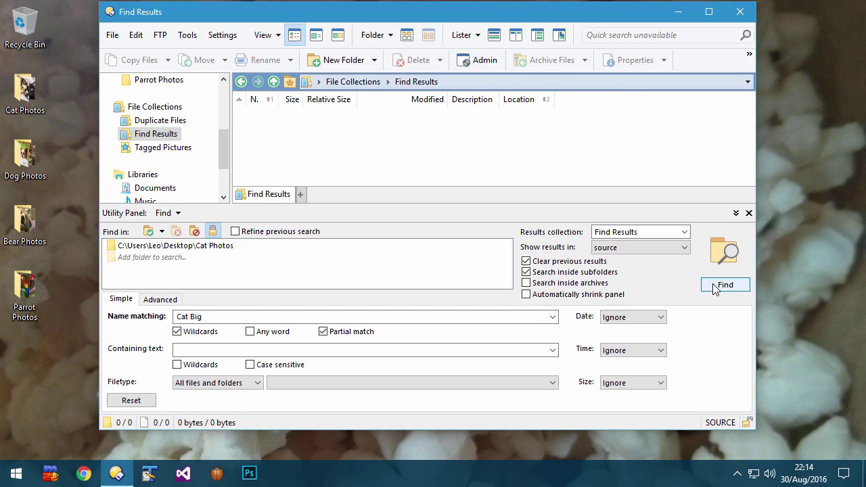
Step: Search for Big Cat with partial match off, then refine the pattern to Big Cat*
triple_click(223, 318)
type("Big Cat")
key("Return")
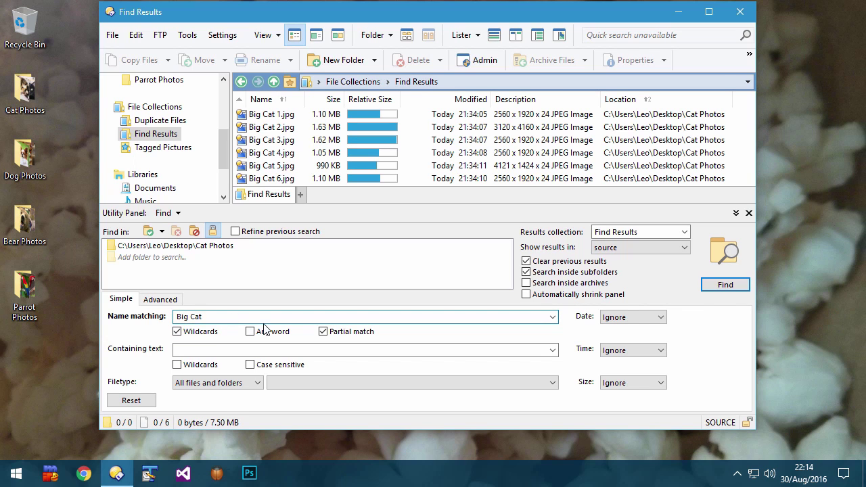
left_click(717, 289)
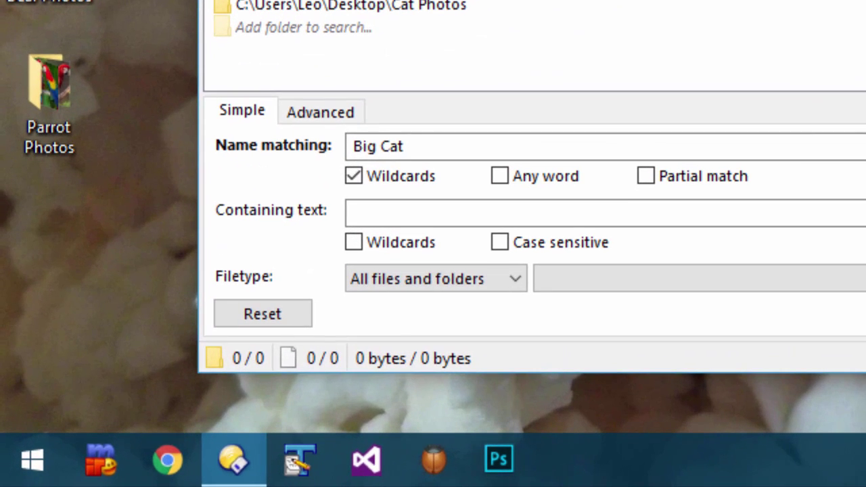
key("Tab")
key("End")
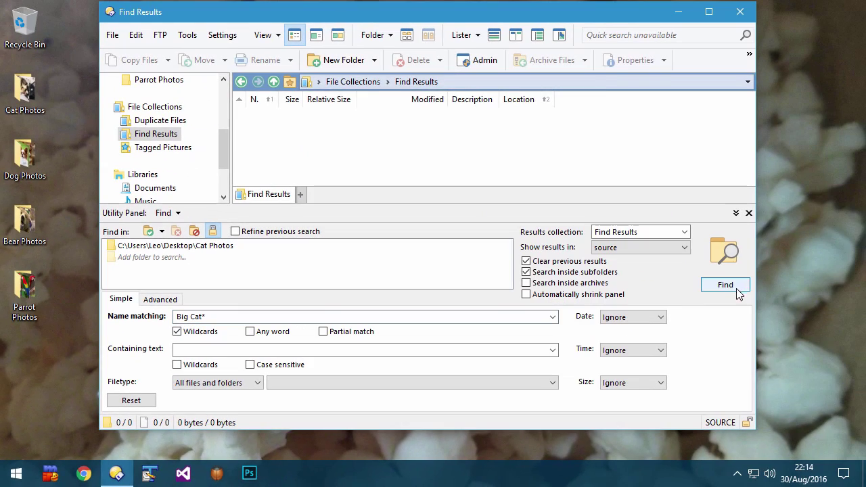
key("Return")
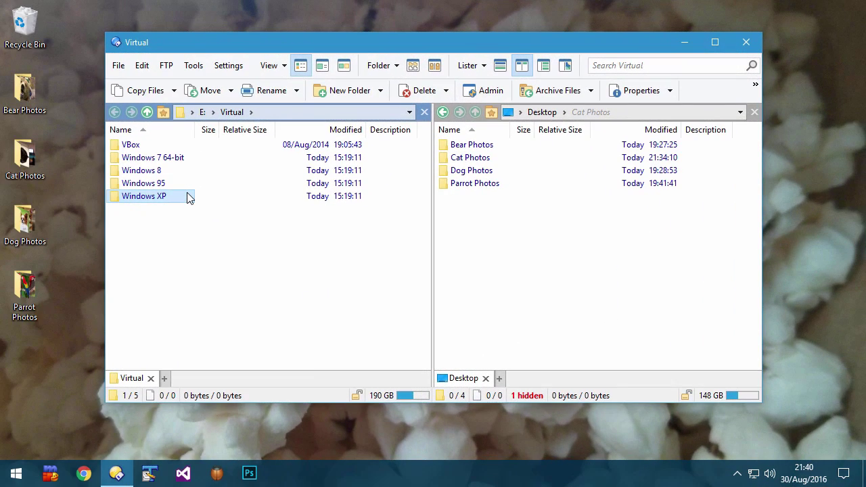
Step: Copy the Windows XP folder to the Desktop pane and show the archive encryption methods
left_click(189, 197)
left_click(131, 95)
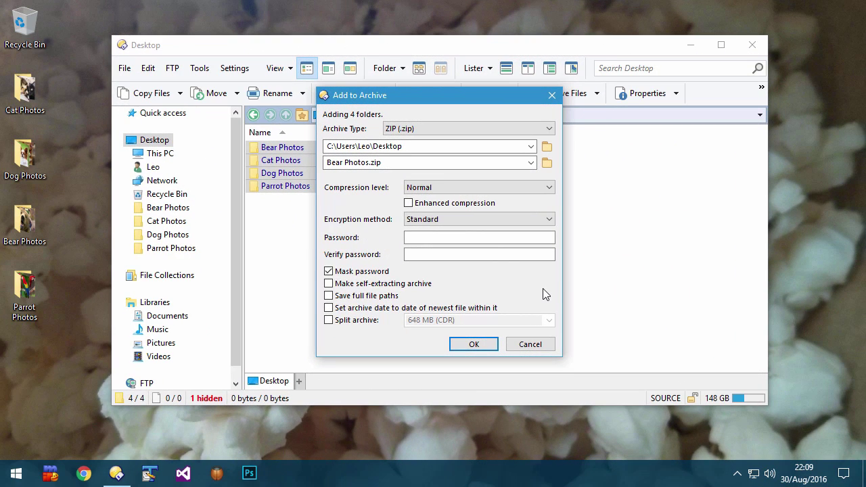
left_click(453, 219)
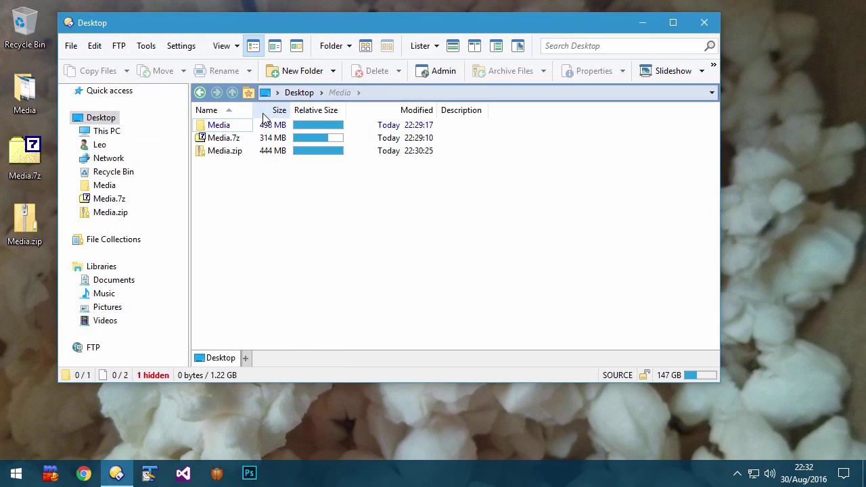
Step: Add the Uncompressed Size column from the File Size column submenu to the file list
right_click(264, 117)
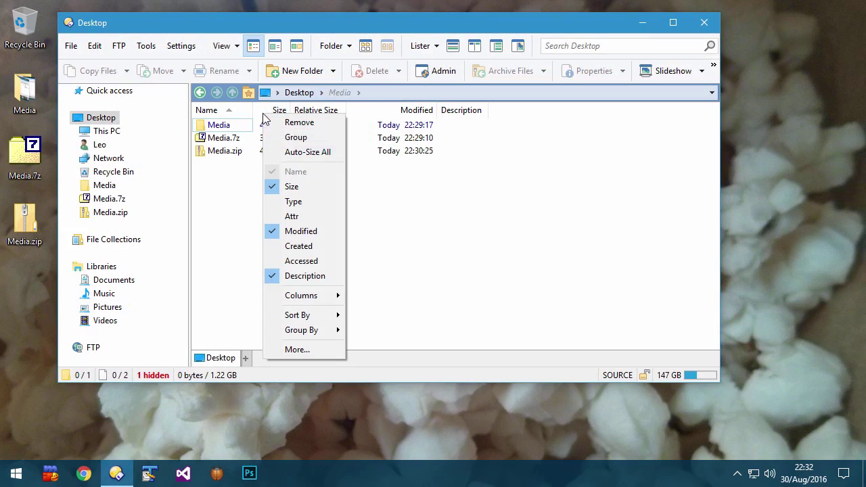
mouse_move(332, 296)
mouse_move(391, 327)
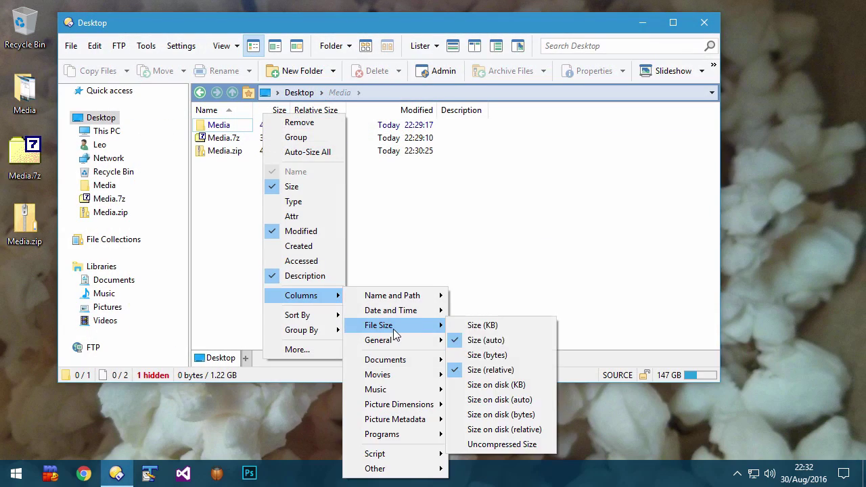
left_click(500, 445)
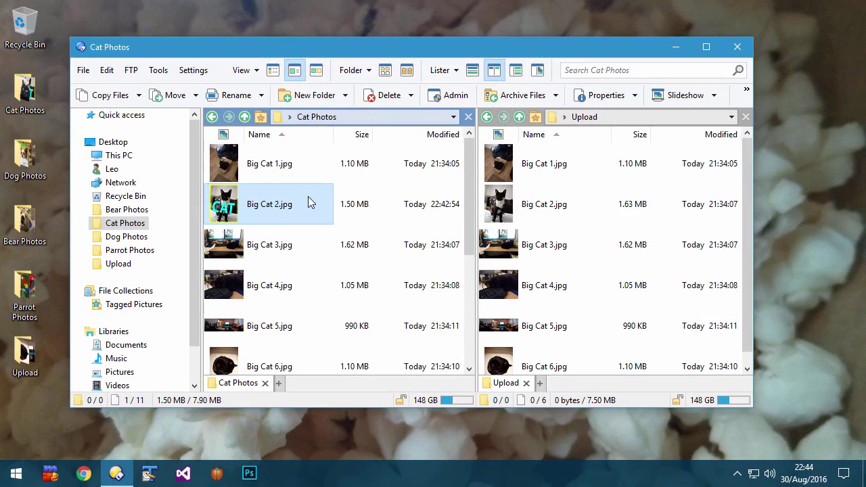
Step: Start copying the cat photos into Upload and compare the existing and new Big Cat 2.jpg
left_click(105, 94)
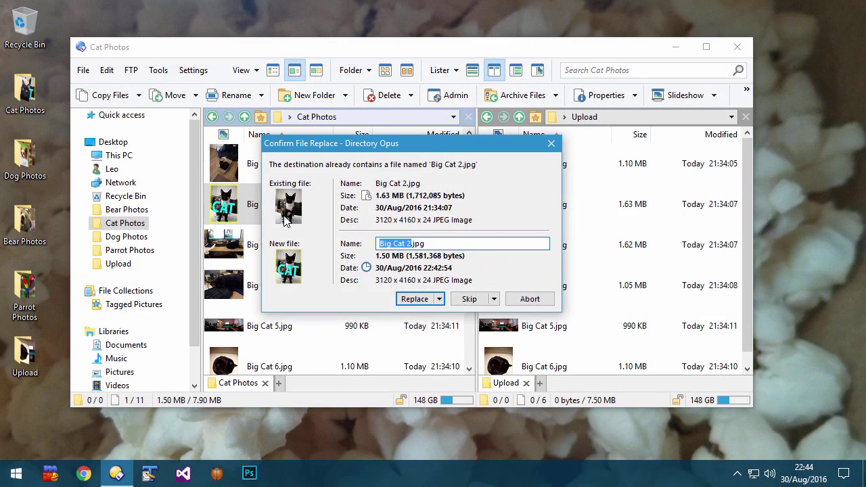
mouse_move(282, 259)
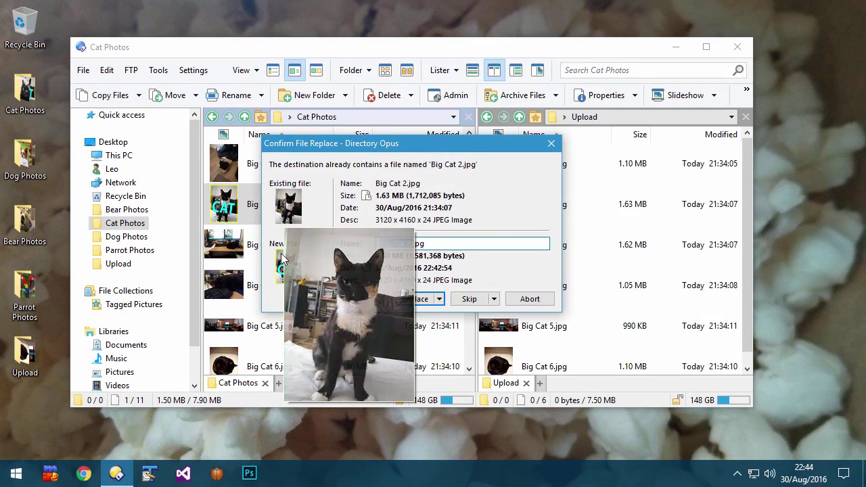
left_click(295, 201)
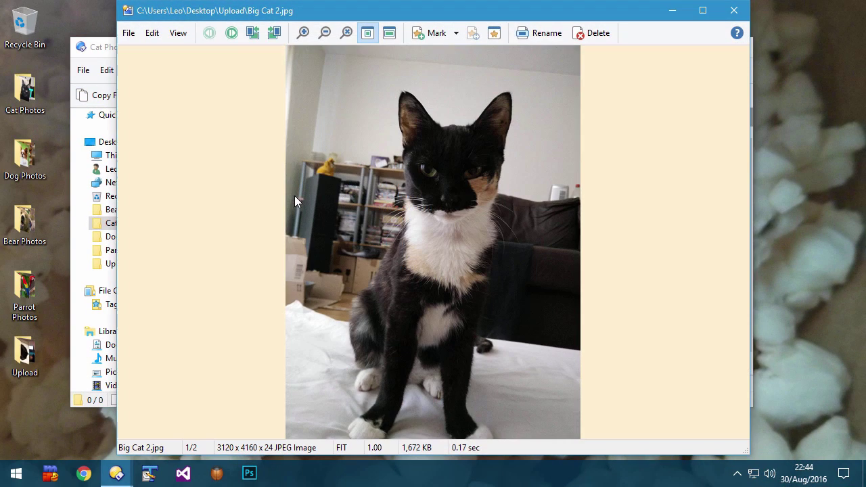
left_click(231, 32)
left_click(211, 33)
left_click(230, 34)
left_click(211, 34)
Step: Resolve every file clash with Keep Newer (All)
left_click(738, 16)
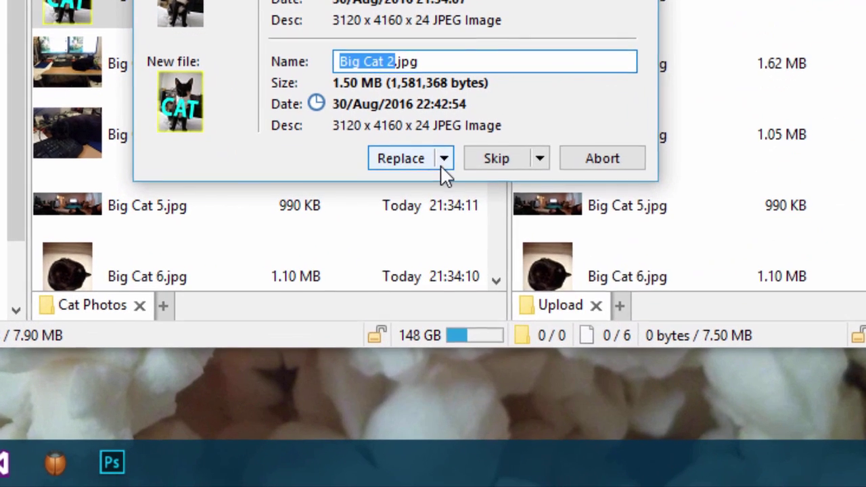
left_click(440, 298)
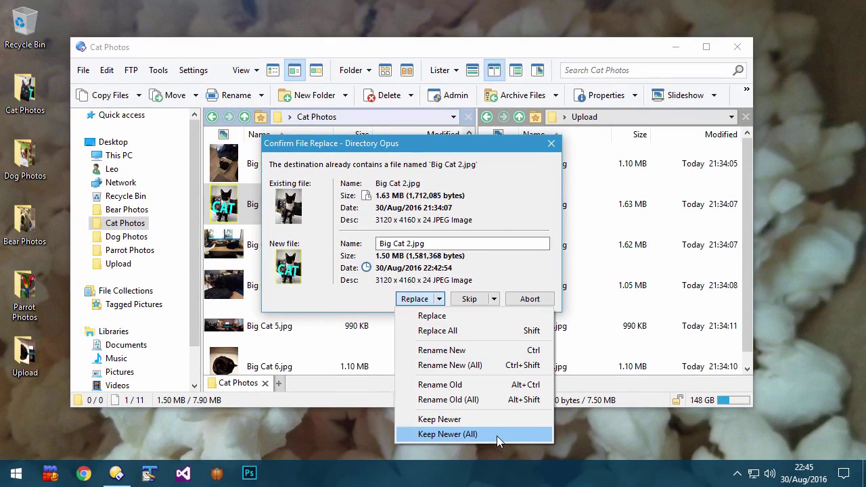
left_click(497, 436)
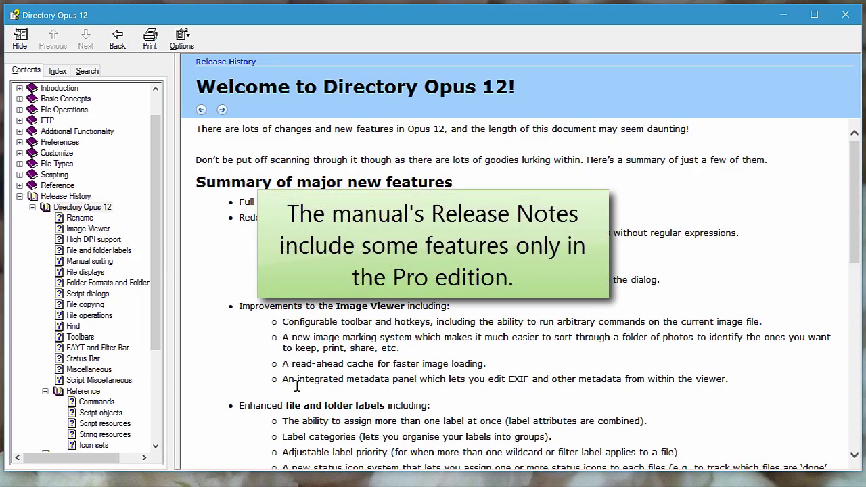
Step: Read the Rename, High DPI support, File and folder labels, File displays and Script dialogs notes
left_click(80, 219)
scroll(206, 274, "down", 15)
scroll(207, 276, "down", 5)
left_click(94, 240)
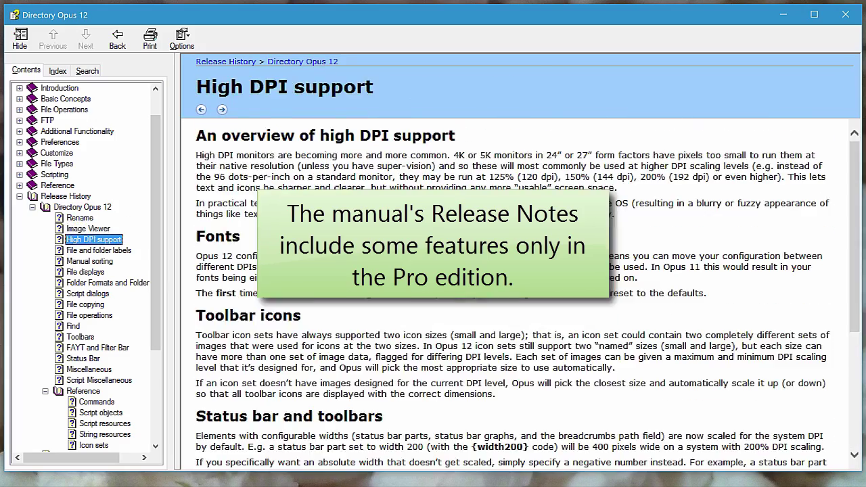
left_click(99, 250)
left_click(86, 272)
left_click(88, 294)
Step: Browse the File operations, Find, FAYT and Filter Bar, and Miscellaneous release notes
left_click(89, 315)
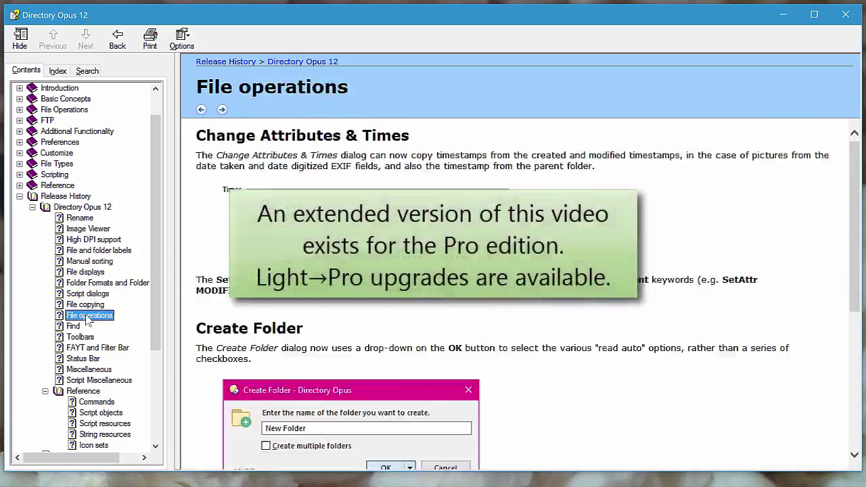
left_click(73, 326)
left_click(97, 348)
left_click(82, 359)
left_click(89, 370)
left_click(98, 380)
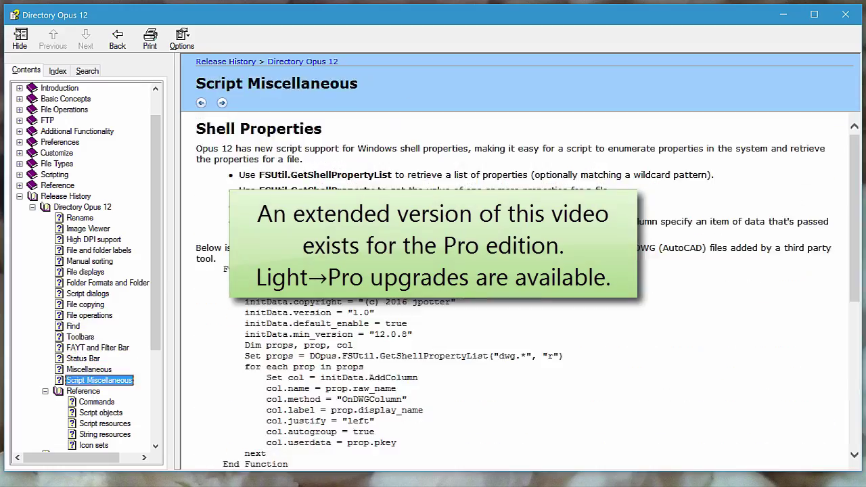
Step: Read through the Commands and Script objects reference notes
left_click(96, 402)
scroll(221, 359, "down", 10)
scroll(220, 359, "down", 10)
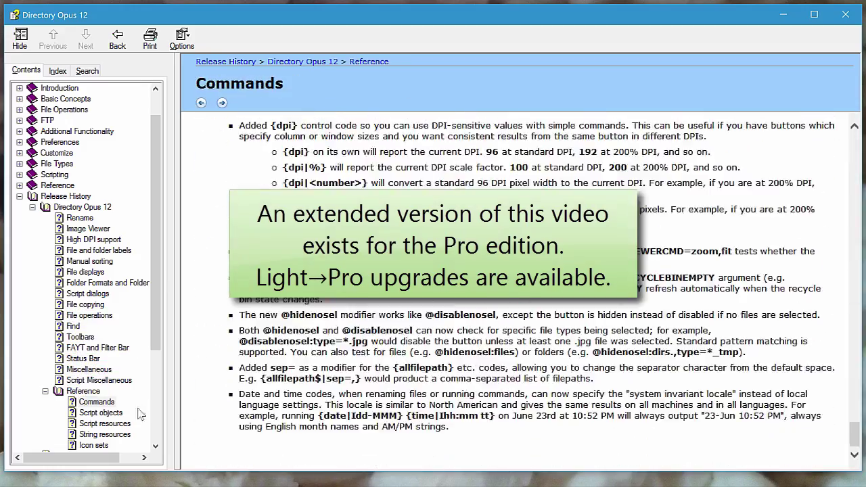
left_click(101, 413)
scroll(254, 362, "down", 10)
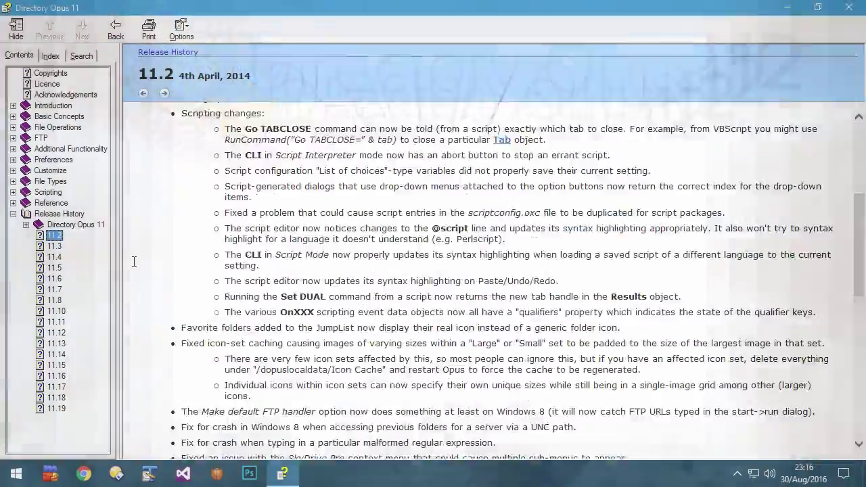
Step: Step through the 11.5, 11.11, 11.16, 11.17 and 11.18 release notes, scrolling each page
key("Down")
key("Down")
key("Down")
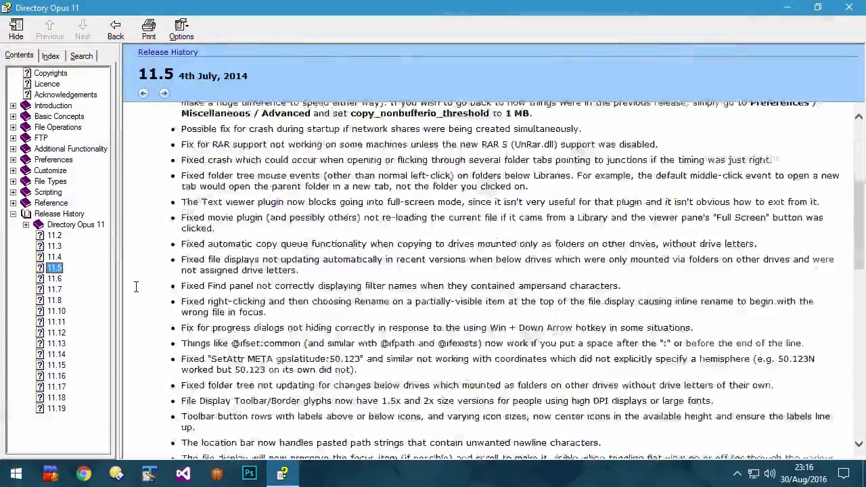
scroll(136, 287, "down", 10)
scroll(137, 300, "down", 15)
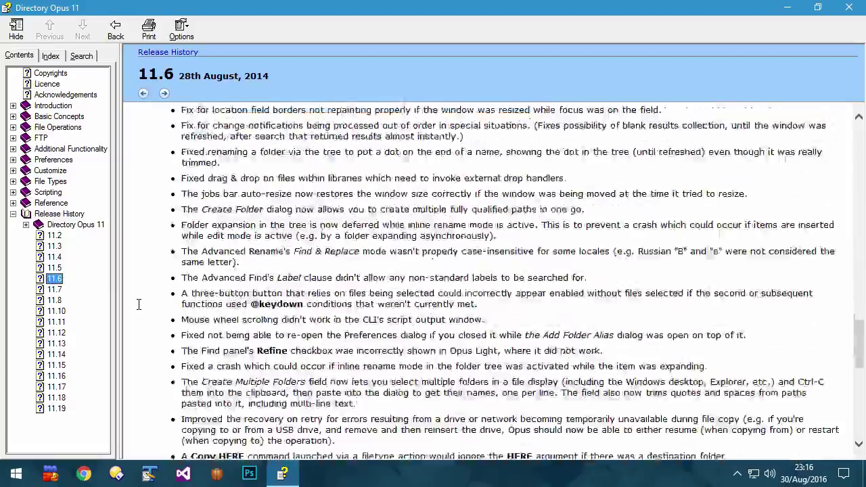
key("Down")
key("Down")
key("Down")
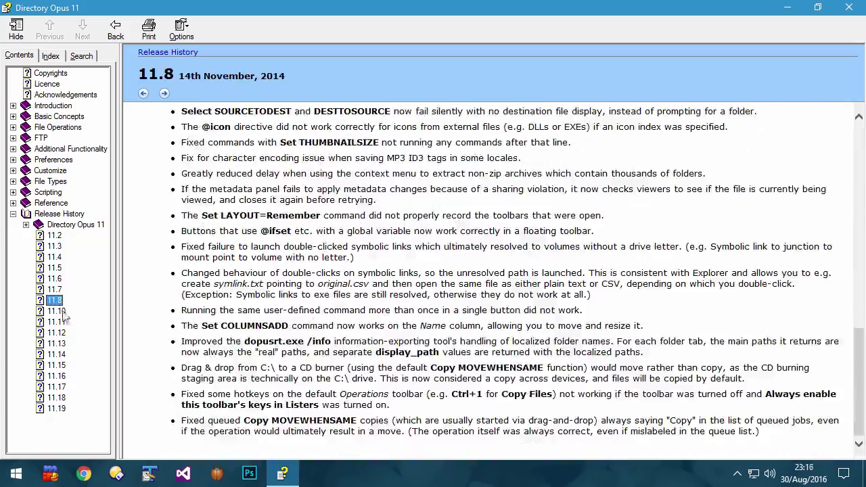
key("Down")
key("Down")
key("Down")
key("Down")
key("Down")
scroll(102, 364, "down", 5)
key("Down")
scroll(130, 350, "down", 5)
key("Down")
scroll(140, 347, "down", 10)
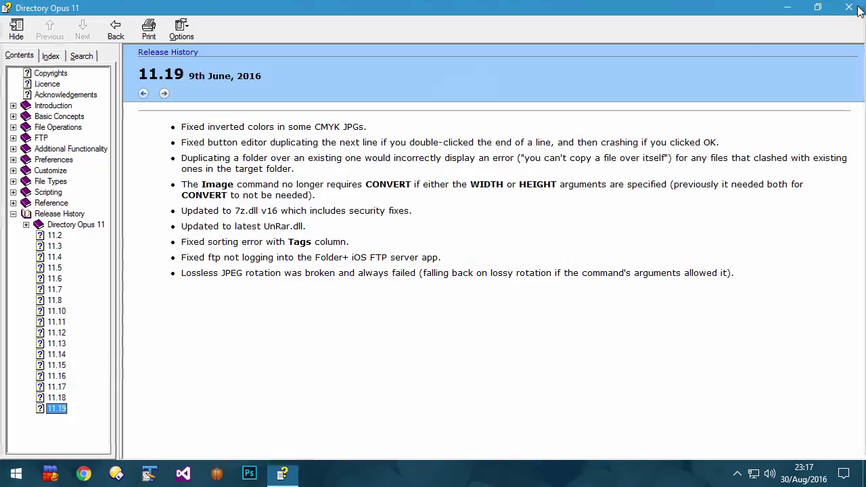